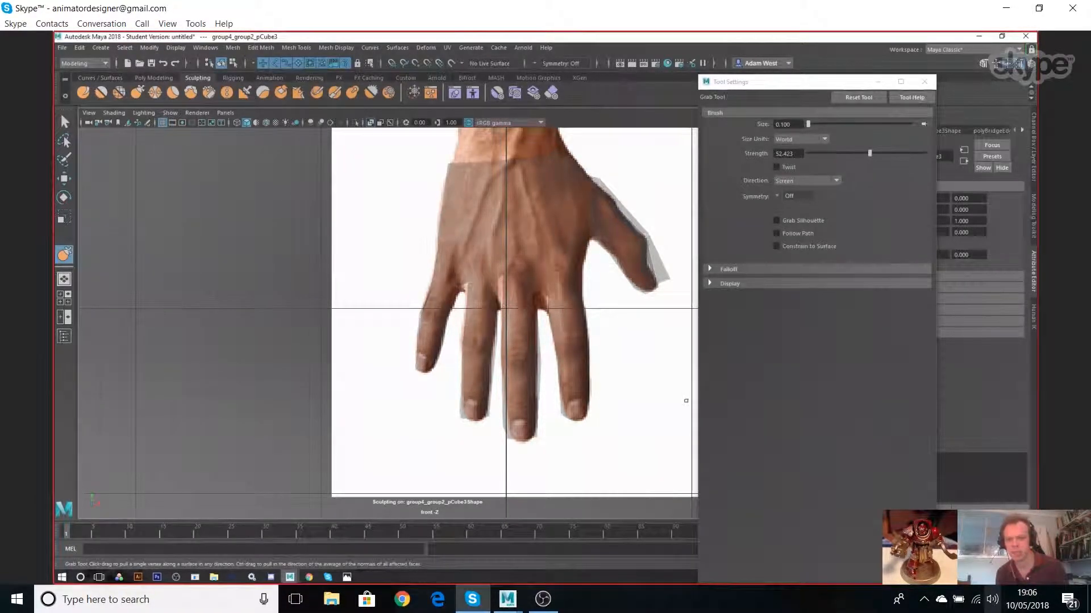
# Set the Grab tool size to 0.3 and pull the mesh between the little and ring fingers to match the front reference.
pyautogui.scroll(-5, 689, 402)
pyautogui.scroll(3, 508, 337)
pyautogui.scroll(2, 443, 324)
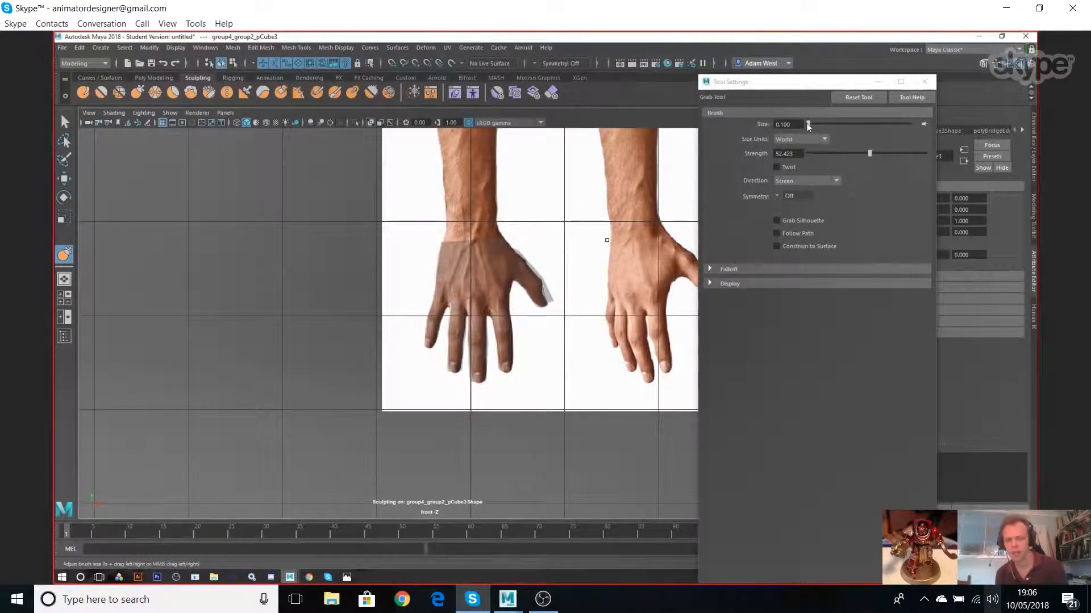
pyautogui.click(781, 124)
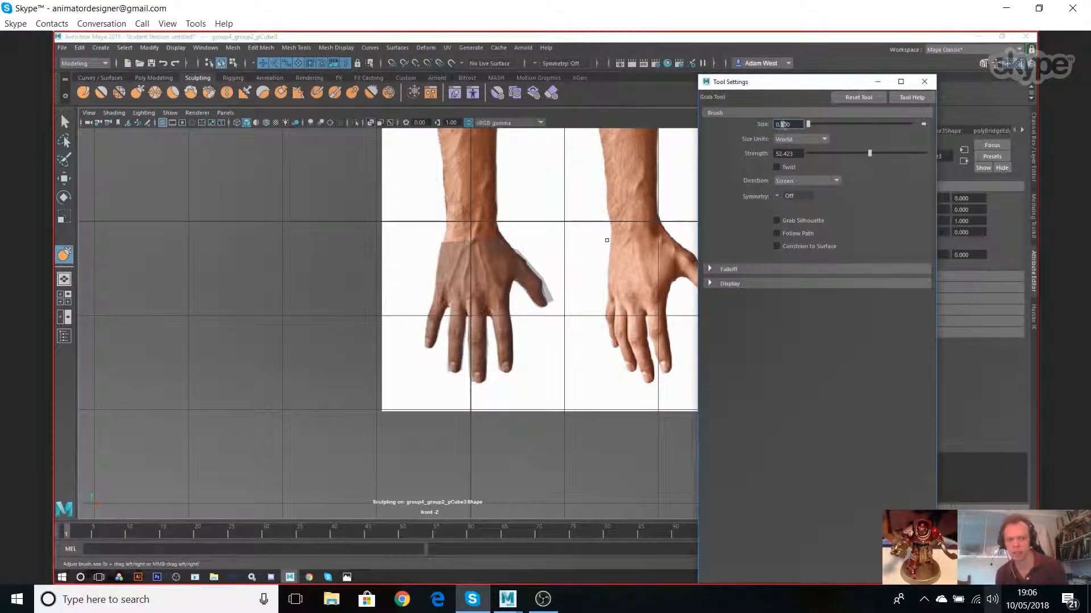
pyautogui.press('Return')
pyautogui.click(471, 297)
pyautogui.scroll(8, 467, 307)
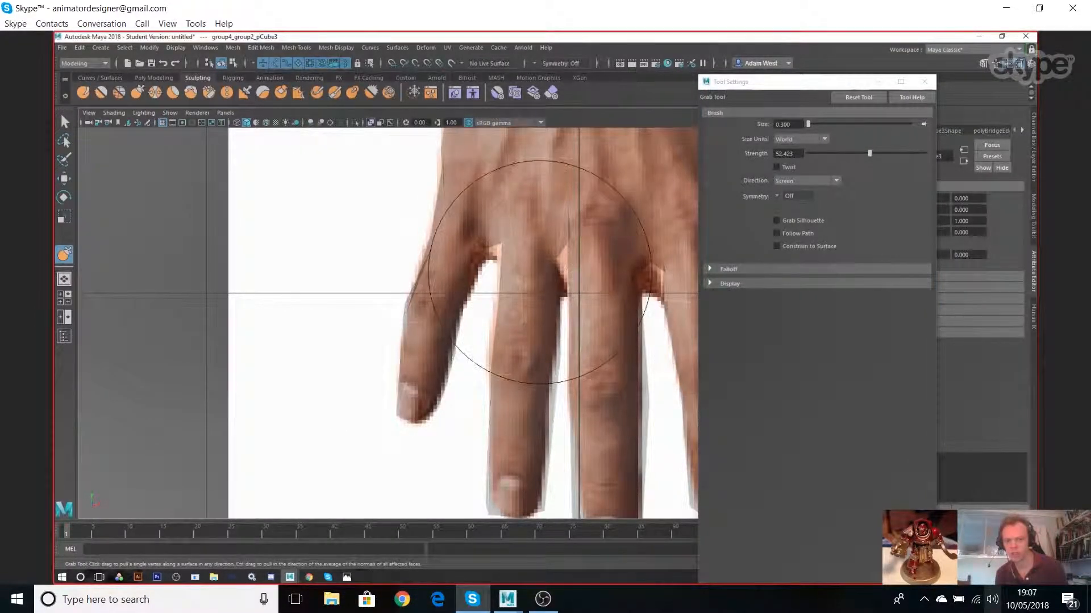
pyautogui.moveTo(491, 233); pyautogui.dragTo(478, 253)
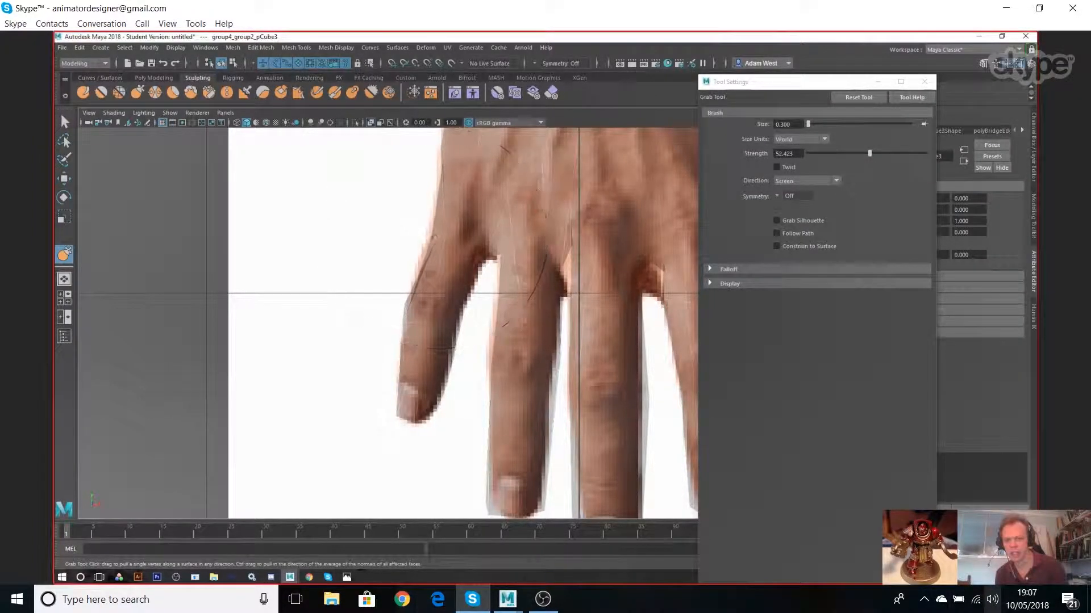
# Rework the webbing between the little and ring fingers, refitting it to the reference with the Grab size set to 0.25.
pyautogui.click(785, 125)
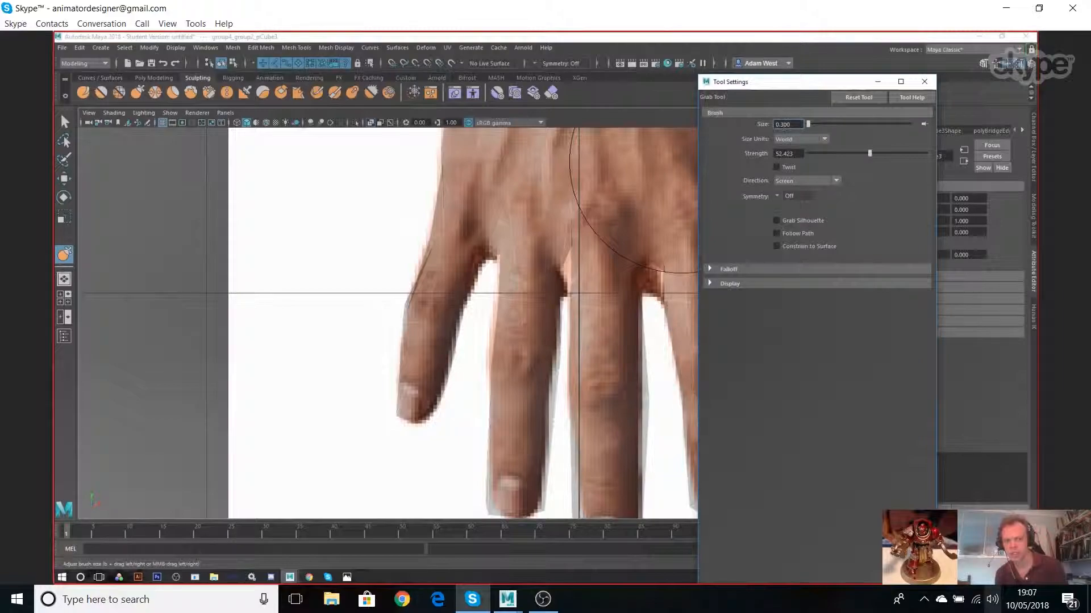
pyautogui.keyDown('shift'); pyautogui.click(510, 233); pyautogui.keyUp('shift')
pyautogui.moveTo(483, 234)
pyautogui.keyDown('shift'); pyautogui.mouseDown()
pyautogui.moveTo(481, 265)
pyautogui.moveTo(530, 248)
pyautogui.mouseUp(); pyautogui.keyUp('shift')
pyautogui.click(783, 123)
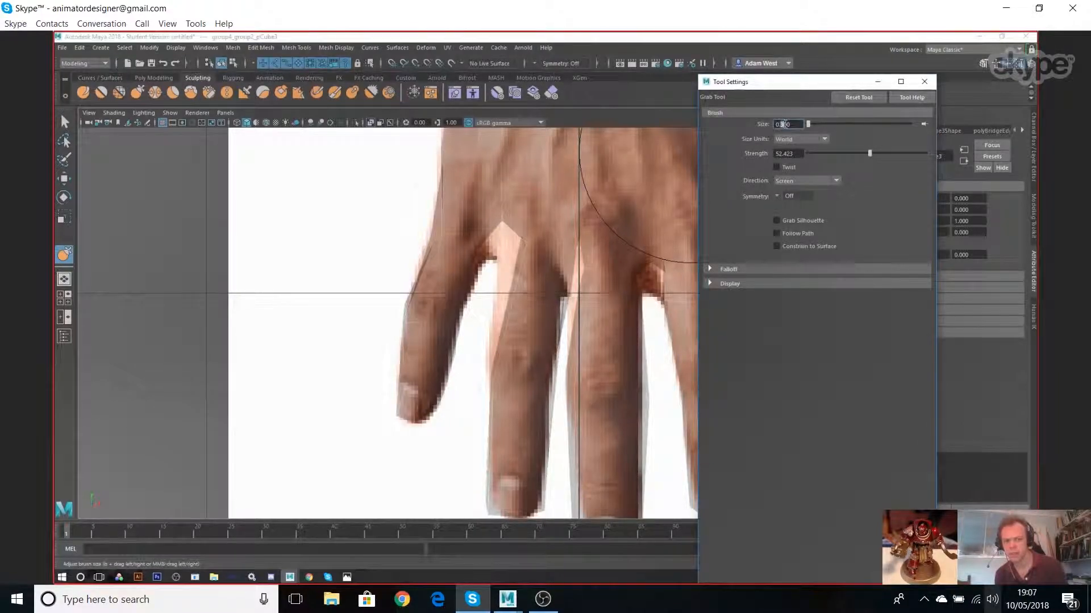
pyautogui.press('Return')
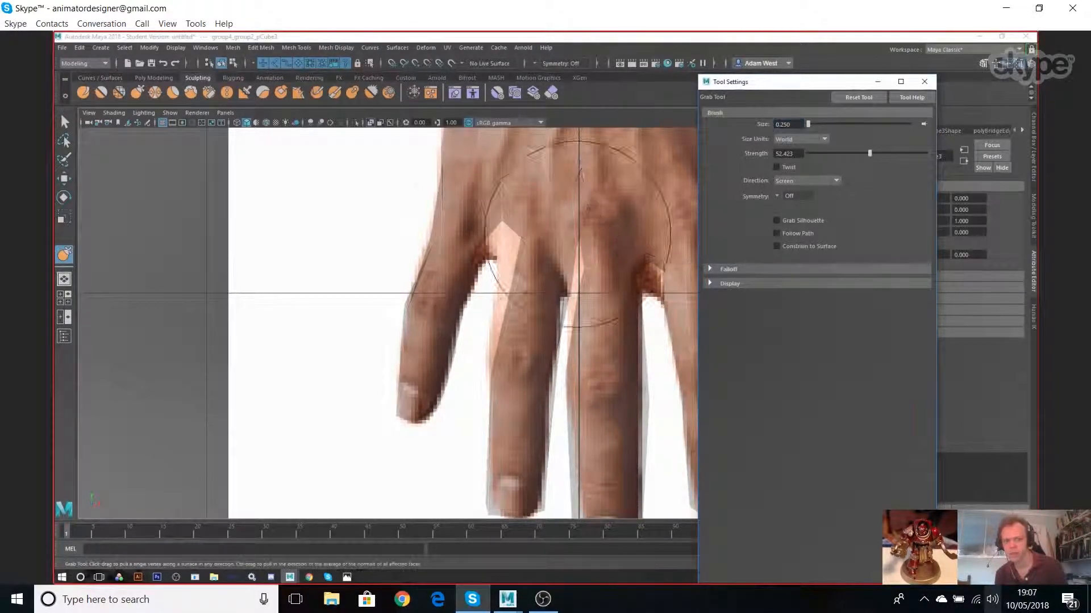
pyautogui.click(526, 234)
pyautogui.moveTo(518, 238); pyautogui.dragTo(498, 259)
pyautogui.moveTo(482, 295); pyautogui.dragTo(471, 260)
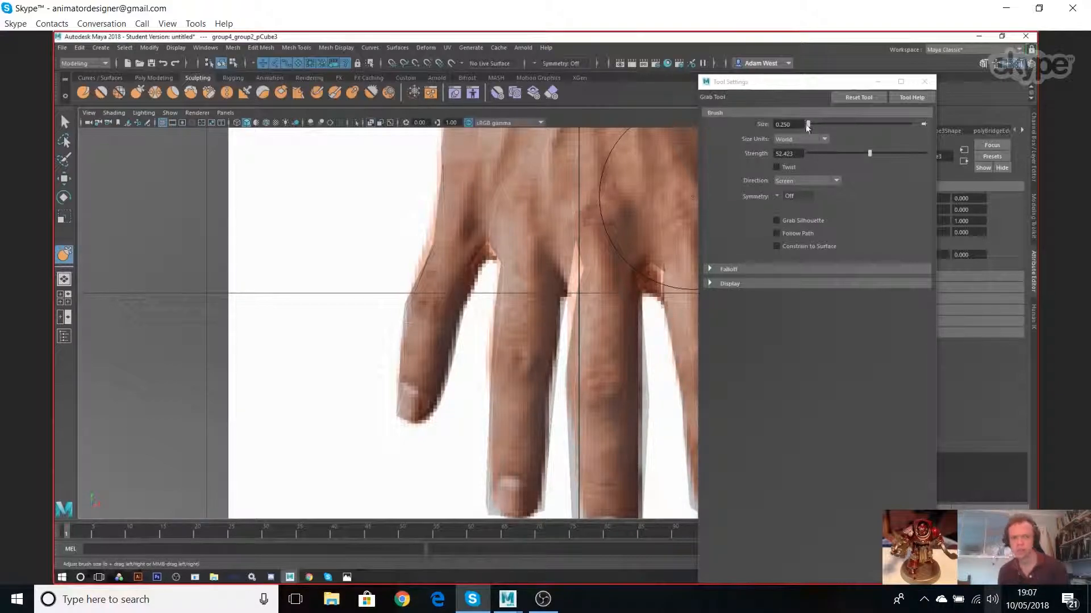
# Set the Grab size to 0.1 and undo the last pull on the webbing between the ring and middle fingers.
pyautogui.click(786, 124)
pyautogui.write('0.1')
pyautogui.press('Return')
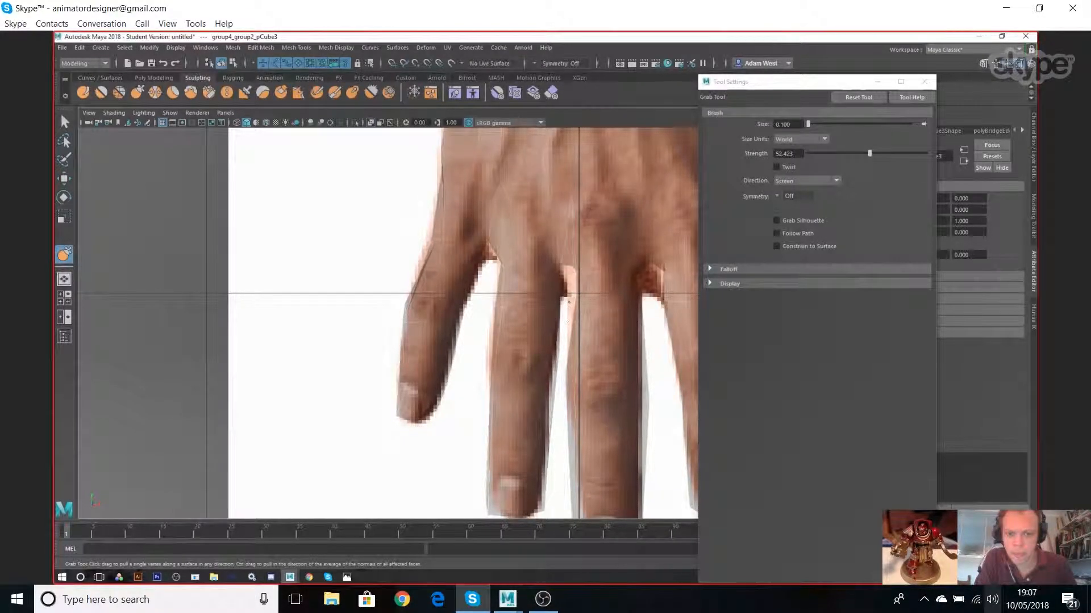
pyautogui.press('super')
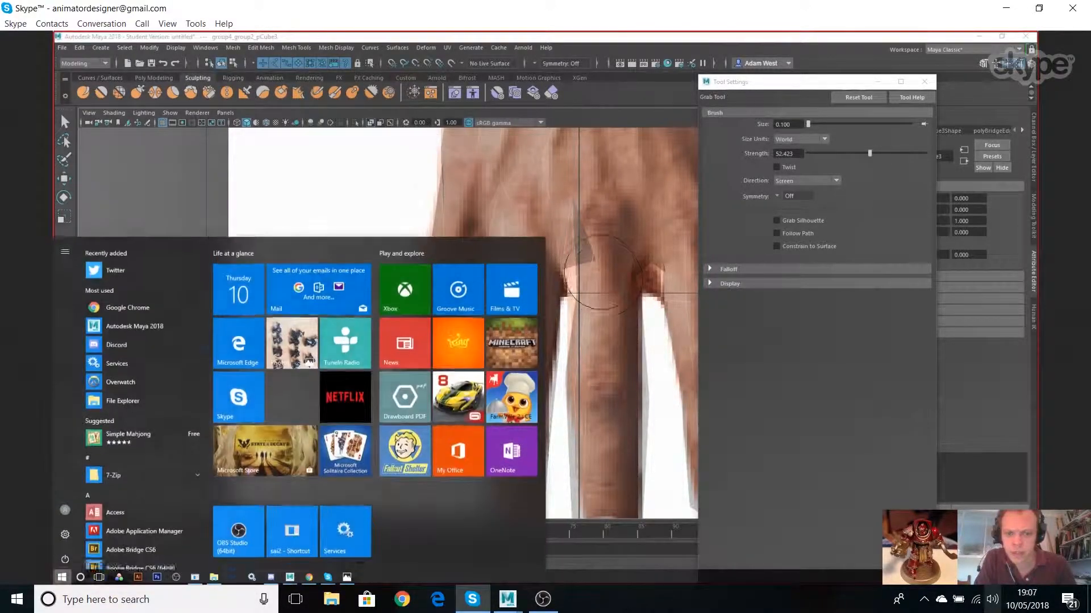
pyautogui.press('super')
pyautogui.hotkey('ctrl', 'z')
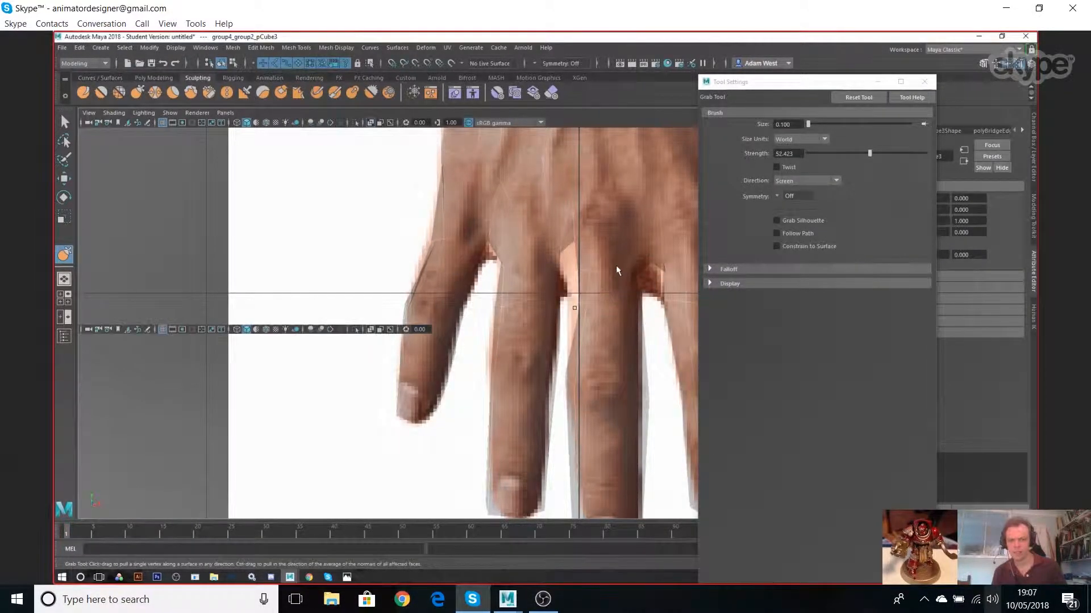
# In the side view, pull the lower corner of the dark palm geometry inward with the Grab tool.
pyautogui.press('space')
pyautogui.press('space')
pyautogui.press('space')
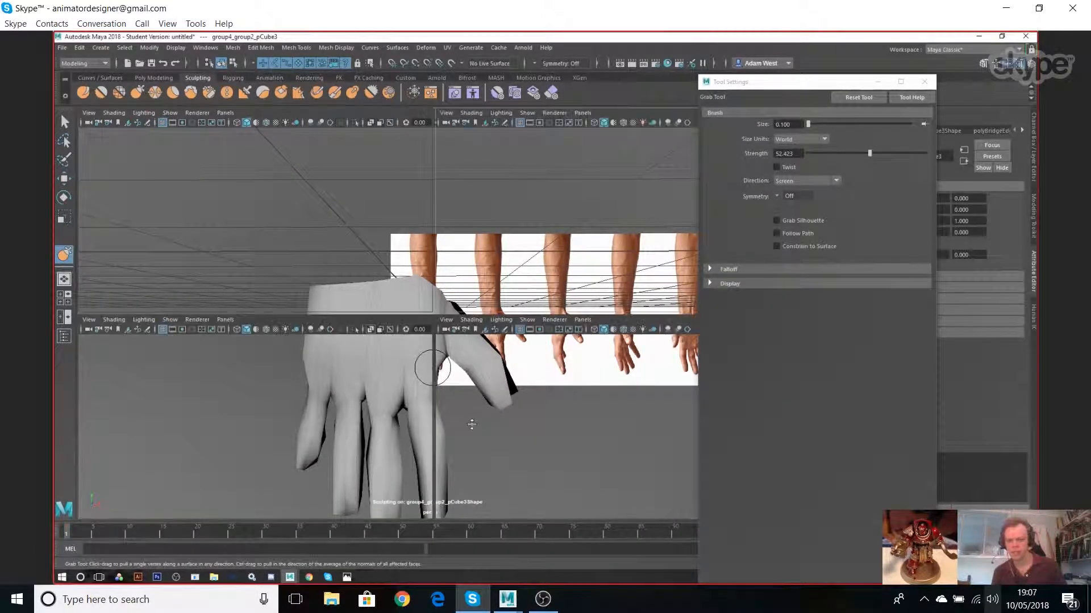
pyautogui.press('space')
pyautogui.moveTo(572, 244)
pyautogui.keyDown('alt'); pyautogui.mouseDown()
pyautogui.moveTo(441, 292)
pyautogui.moveTo(449, 268)
pyautogui.moveTo(422, 286)
pyautogui.mouseUp(); pyautogui.keyUp('alt')
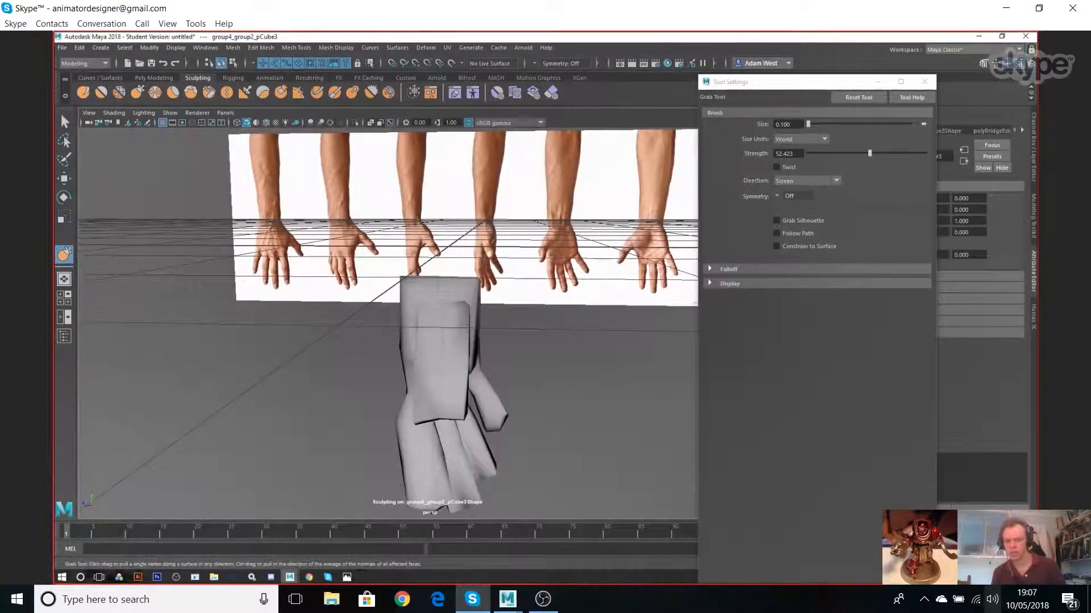
pyautogui.moveTo(476, 410)
pyautogui.keyDown('alt'); pyautogui.mouseDown()
pyautogui.moveTo(509, 370)
pyautogui.moveTo(469, 426)
pyautogui.mouseUp(); pyautogui.keyUp('alt')
pyautogui.press('space')
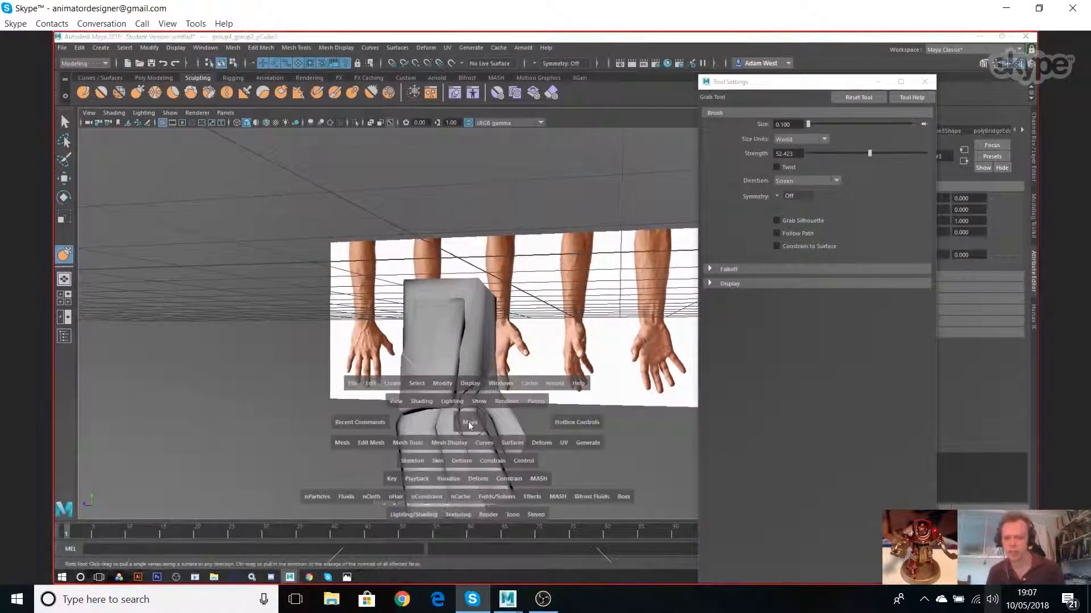
pyautogui.press('space')
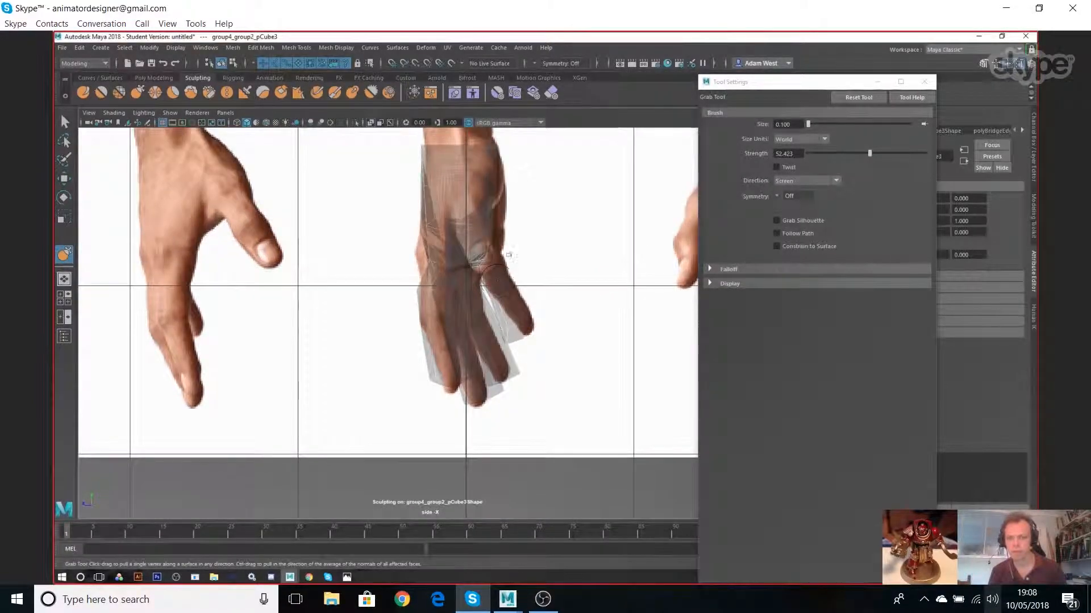
pyautogui.keyDown('alt'); pyautogui.moveTo(490, 259); pyautogui.dragTo(581, 223, button='right'); pyautogui.keyUp('alt')
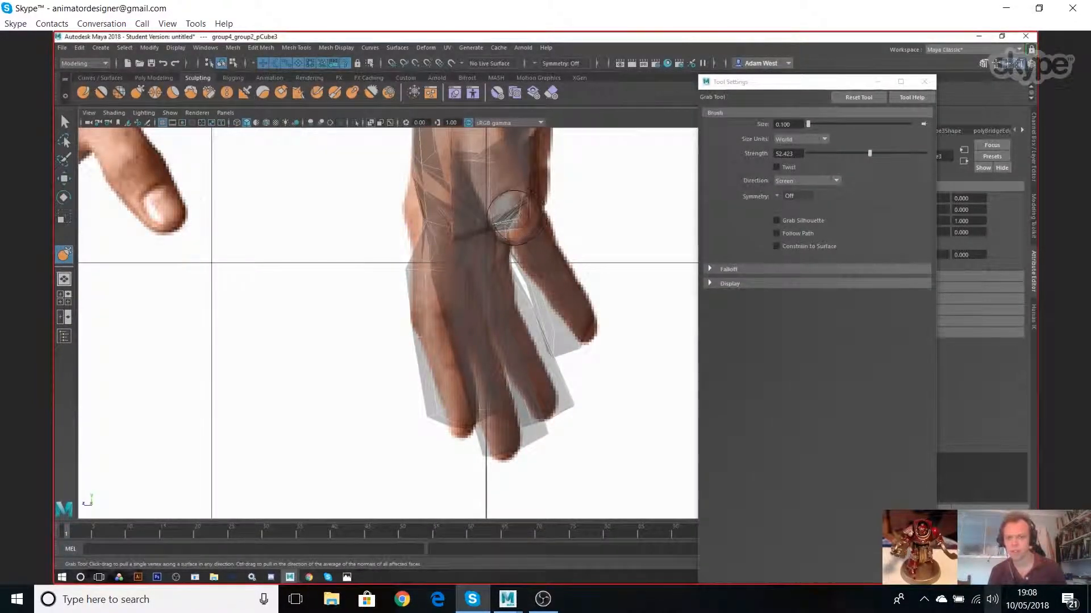
pyautogui.scroll(5, 531, 223)
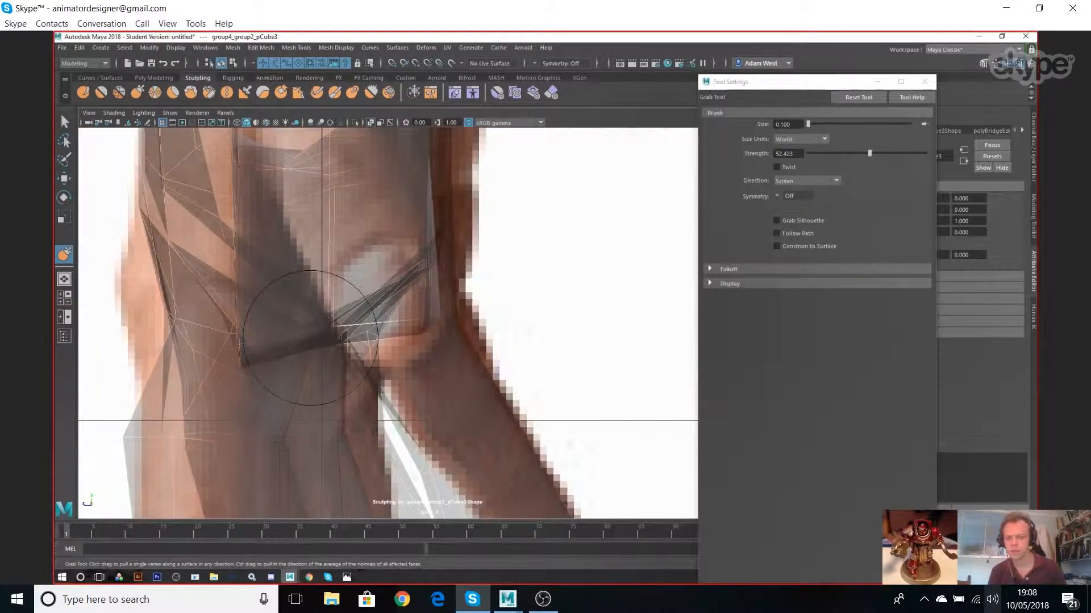
pyautogui.moveTo(241, 344); pyautogui.dragTo(267, 343)
# Set the Grab size to 0.2 and pull the lower and upper palm vertices inward in the side view.
pyautogui.click(784, 124)
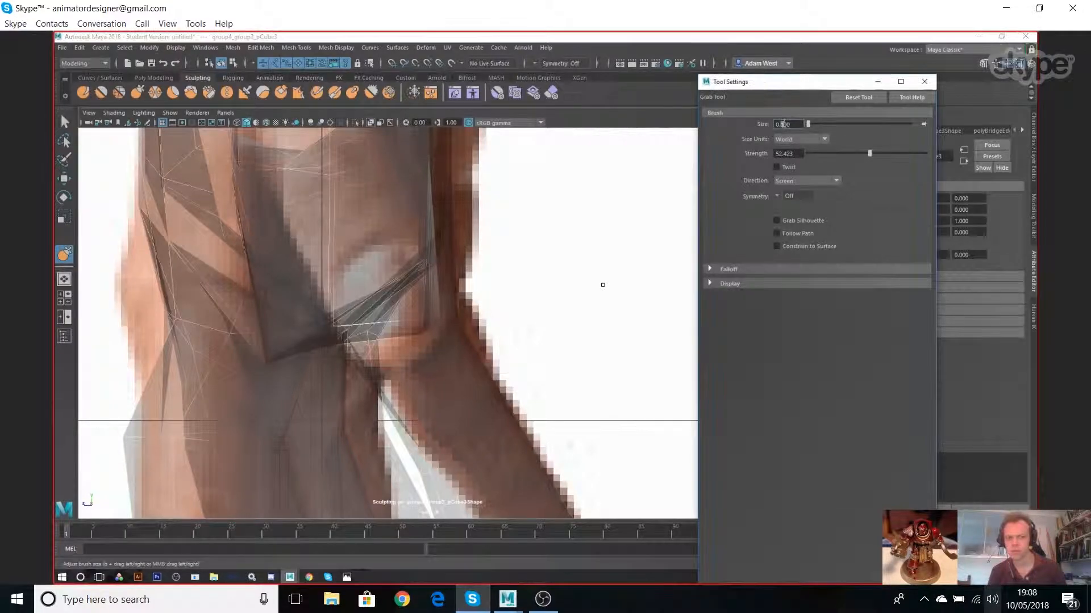
pyautogui.press('Return')
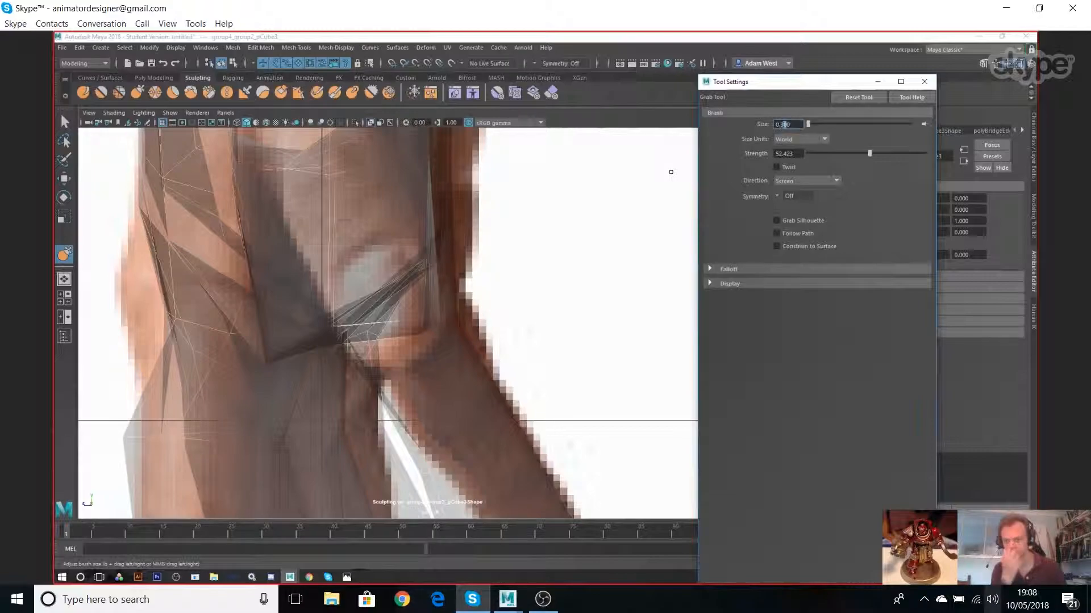
pyautogui.write('2')
pyautogui.press('Return')
pyautogui.moveTo(346, 304); pyautogui.dragTo(384, 320)
pyautogui.moveTo(279, 348); pyautogui.dragTo(382, 335)
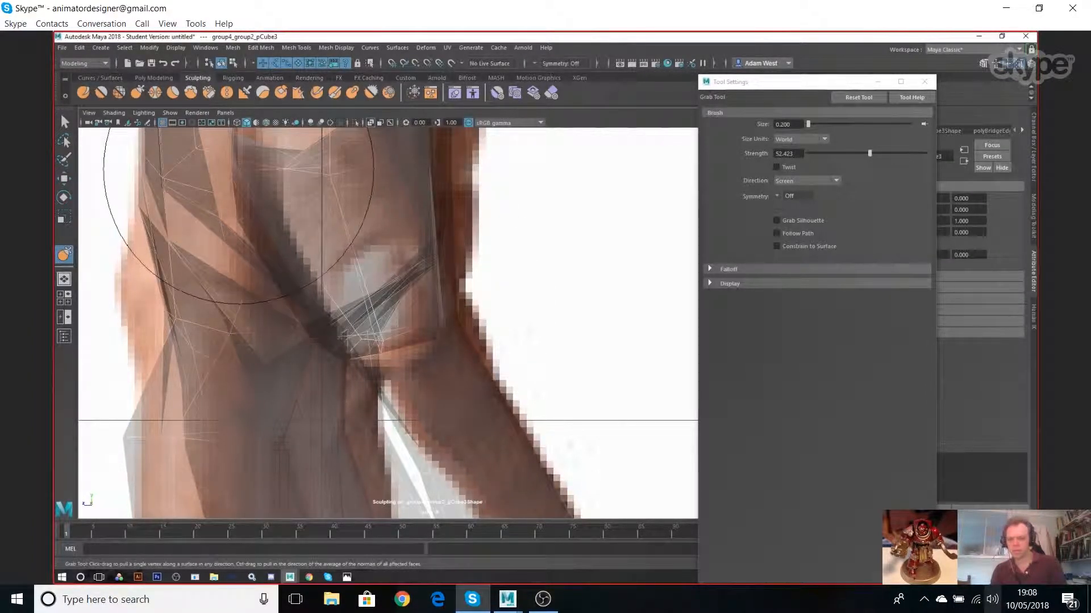
pyautogui.moveTo(511, 272)
pyautogui.keyDown('alt'); pyautogui.mouseDown(button='right')
pyautogui.moveTo(370, 267)
pyautogui.moveTo(451, 268)
pyautogui.moveTo(434, 231)
pyautogui.mouseUp(button='right'); pyautogui.keyUp('alt')
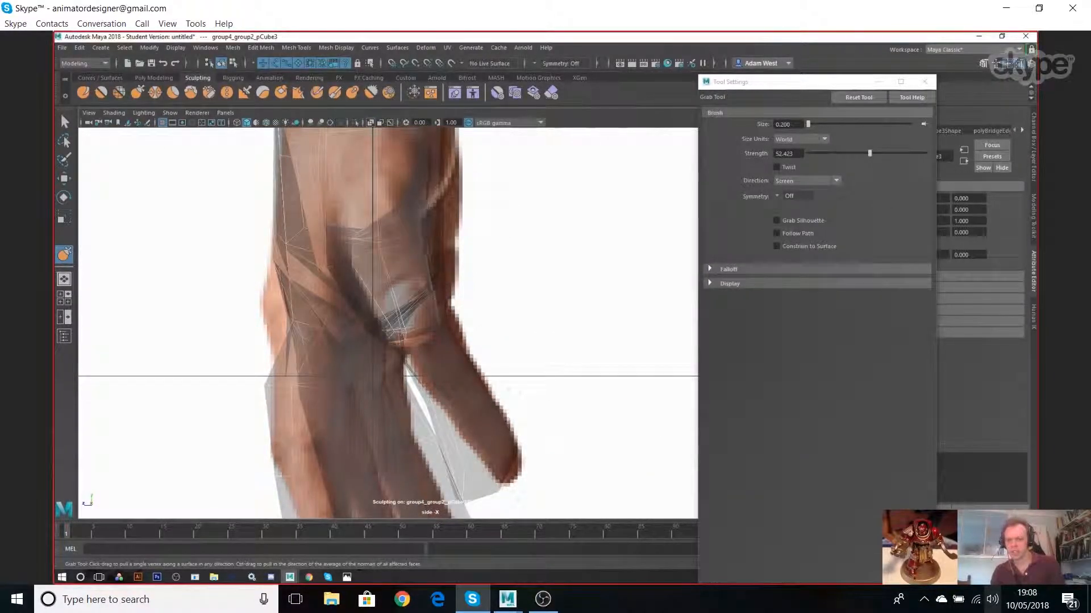
pyautogui.moveTo(316, 225); pyautogui.dragTo(334, 229)
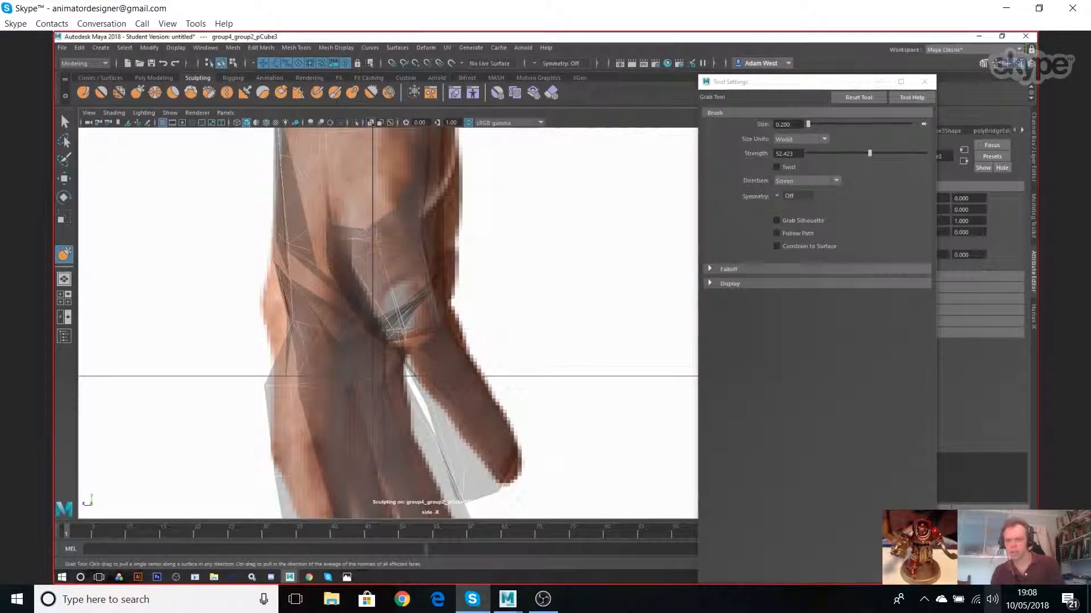
# Pull the little finger's mesh in to match the side reference, checking the hand's shape in perspective.
pyautogui.moveTo(420, 253)
pyautogui.keyDown('alt'); pyautogui.mouseDown(button='right')
pyautogui.moveTo(338, 262)
pyautogui.moveTo(409, 272)
pyautogui.moveTo(375, 213)
pyautogui.mouseUp(button='right'); pyautogui.keyUp('alt')
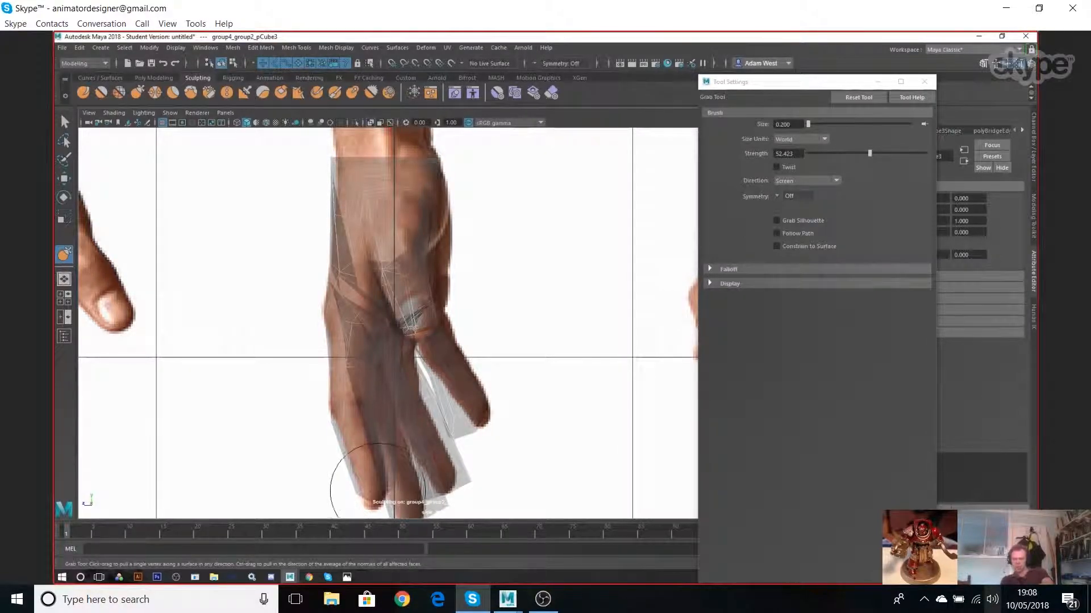
pyautogui.keyDown('alt'); pyautogui.click(395, 430); pyautogui.keyUp('alt')
pyautogui.press('space')
pyautogui.press('space')
pyautogui.keyDown('alt'); pyautogui.moveTo(480, 307); pyautogui.dragTo(543, 353); pyautogui.keyUp('alt')
pyautogui.press('space')
pyautogui.press('space')
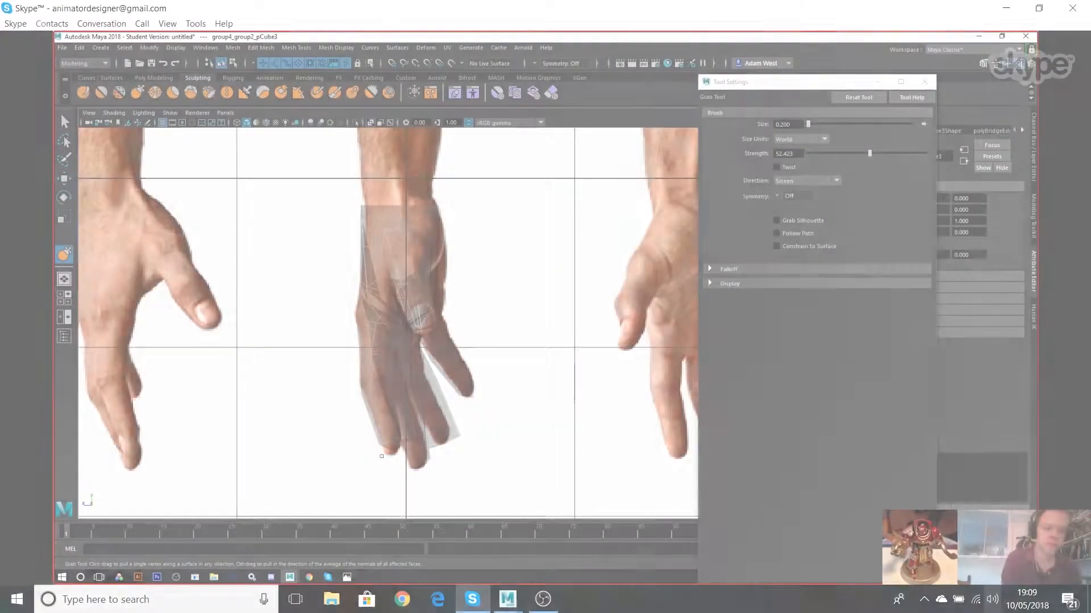
pyautogui.scroll(6, 365, 455)
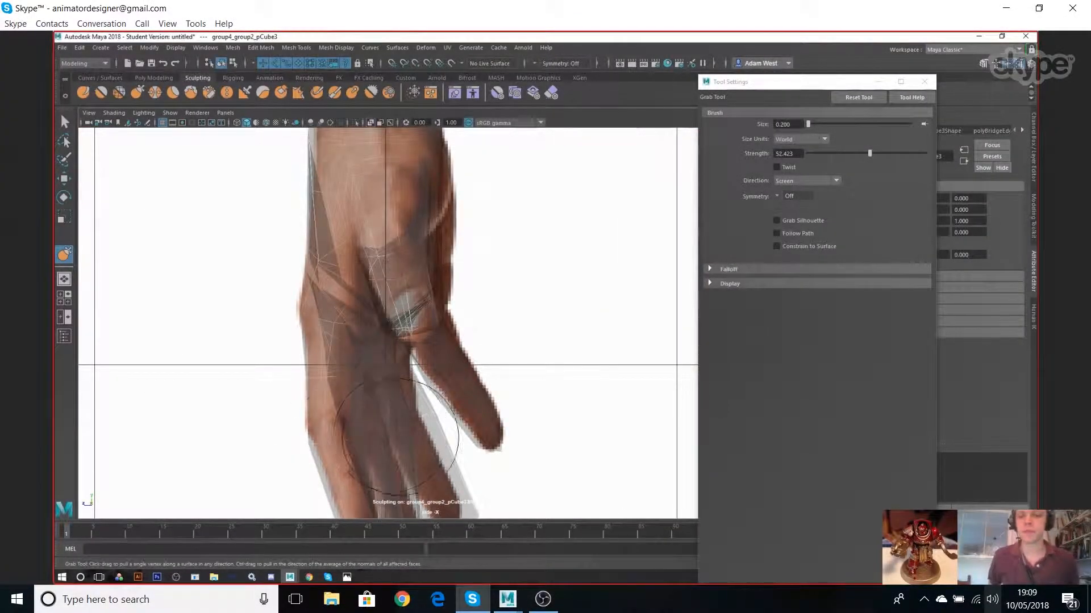
# Pull the ring finger's protruding tip in to match the reference in the side view.
pyautogui.scroll(-5, 392, 434)
pyautogui.scroll(8, 426, 401)
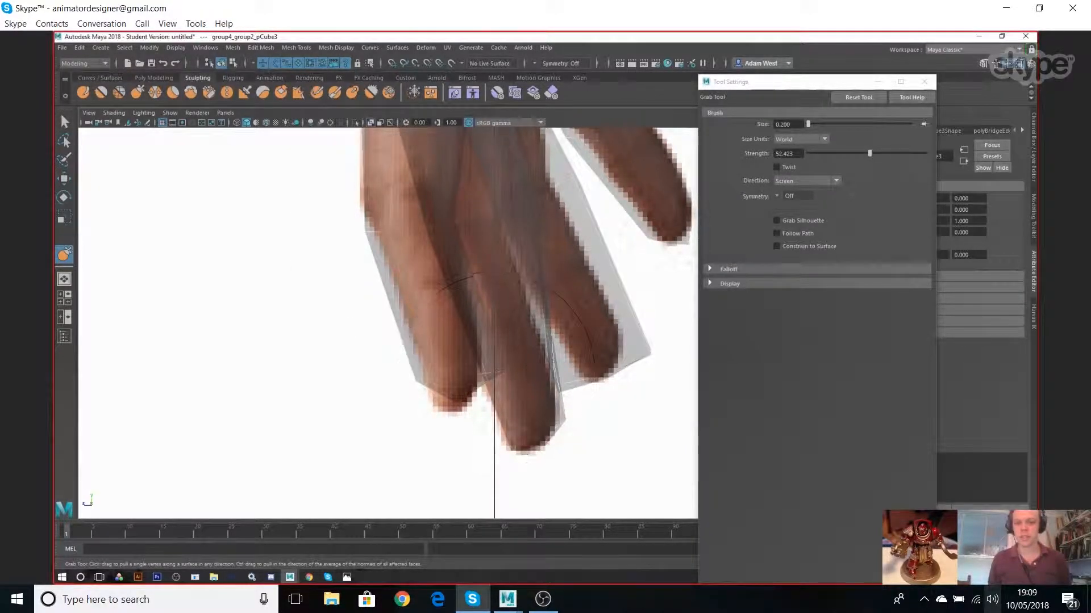
pyautogui.scroll(-5, 462, 390)
pyautogui.scroll(4, 474, 288)
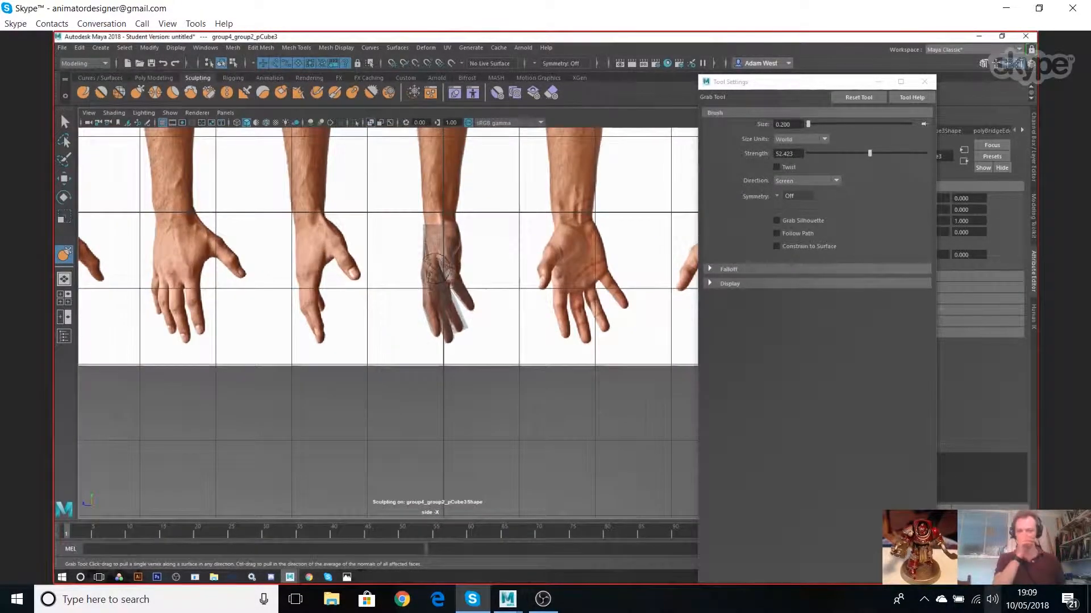
pyautogui.scroll(3, 474, 288)
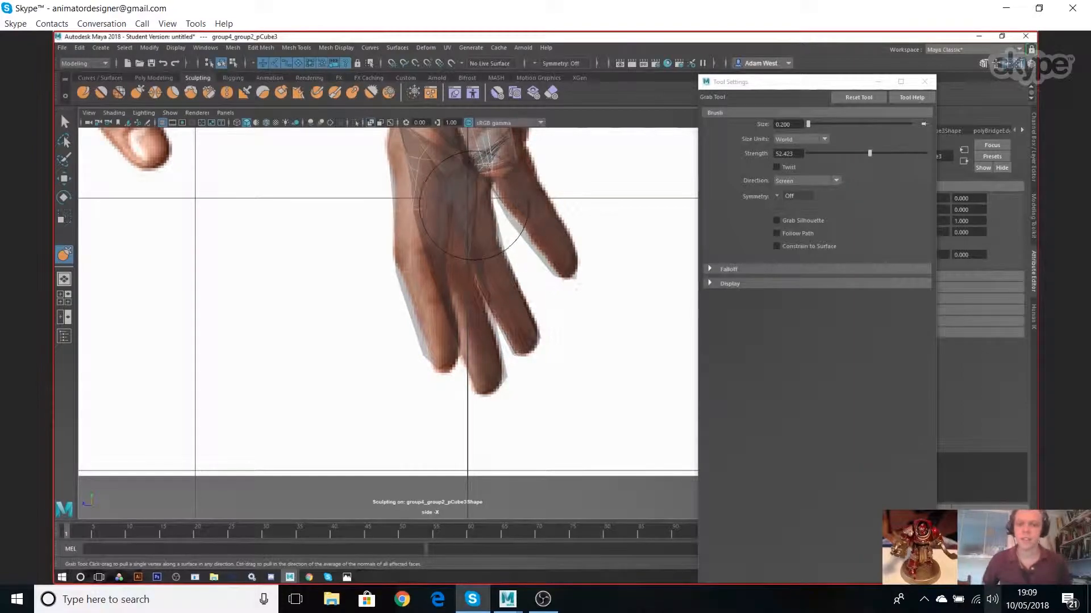
# Activate the Relax tool and examine the back of the hand and the fingers in perspective.
pyautogui.click(118, 92)
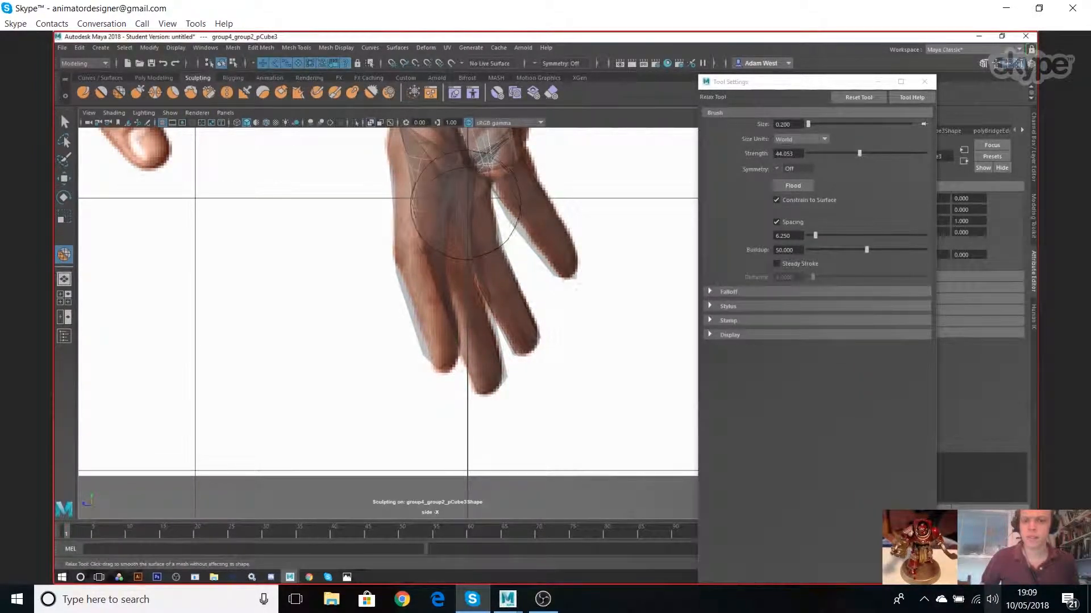
pyautogui.click(783, 124)
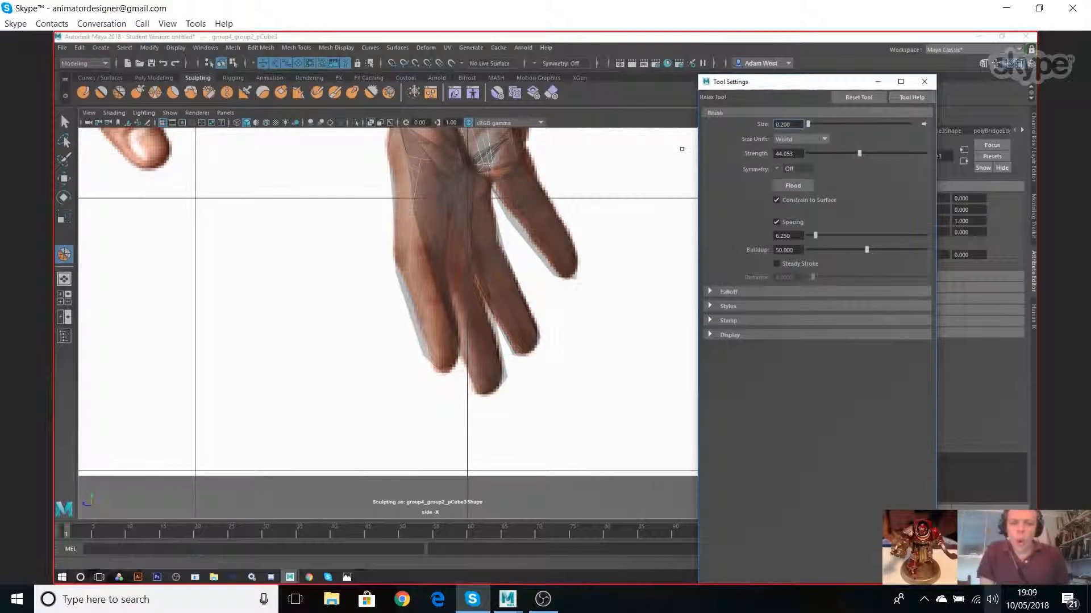
pyautogui.press('space')
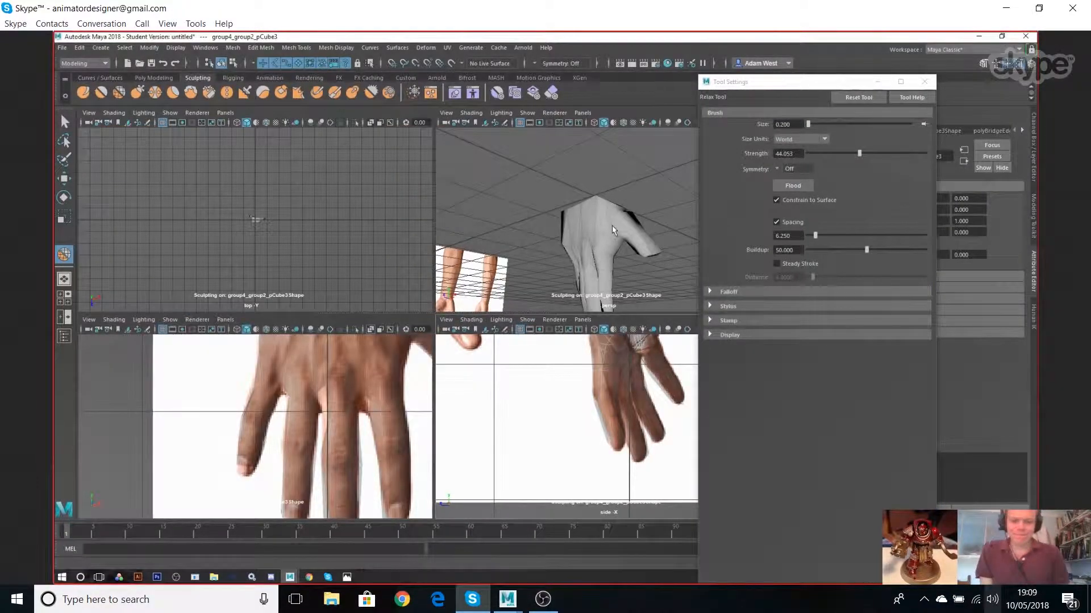
pyautogui.press('space')
pyautogui.moveTo(493, 321)
pyautogui.keyDown('alt'); pyautogui.mouseDown()
pyautogui.moveTo(324, 331)
pyautogui.moveTo(341, 397)
pyautogui.moveTo(324, 360)
pyautogui.moveTo(289, 363)
pyautogui.moveTo(498, 364)
pyautogui.moveTo(369, 420)
pyautogui.mouseUp(); pyautogui.keyUp('alt')
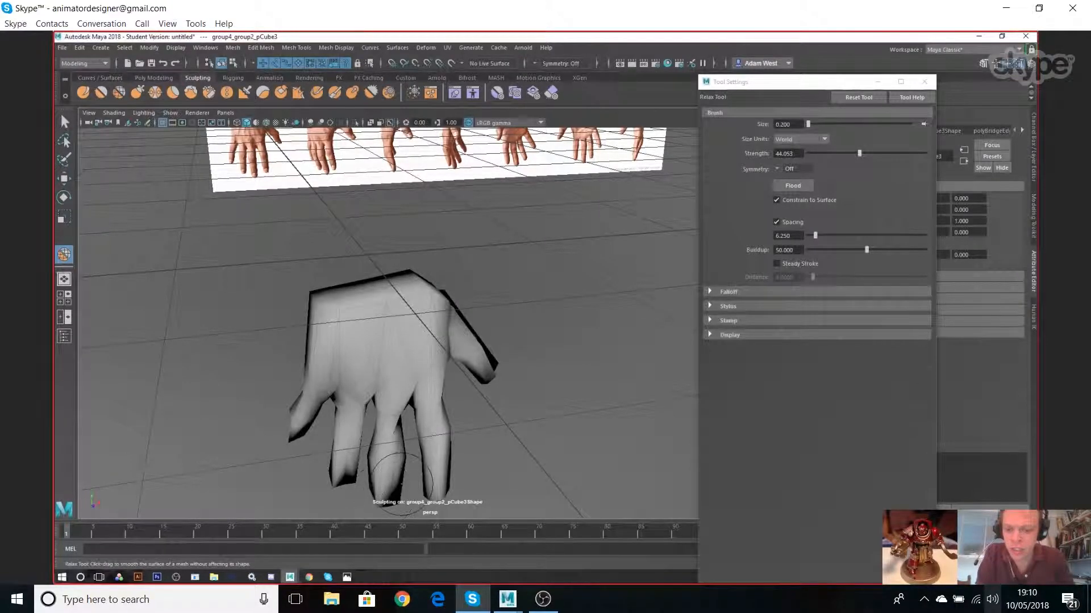
# In the front view, use the Grab tool to fit the webbing between the ring and middle fingers to the reference.
pyautogui.press('space')
pyautogui.press('space')
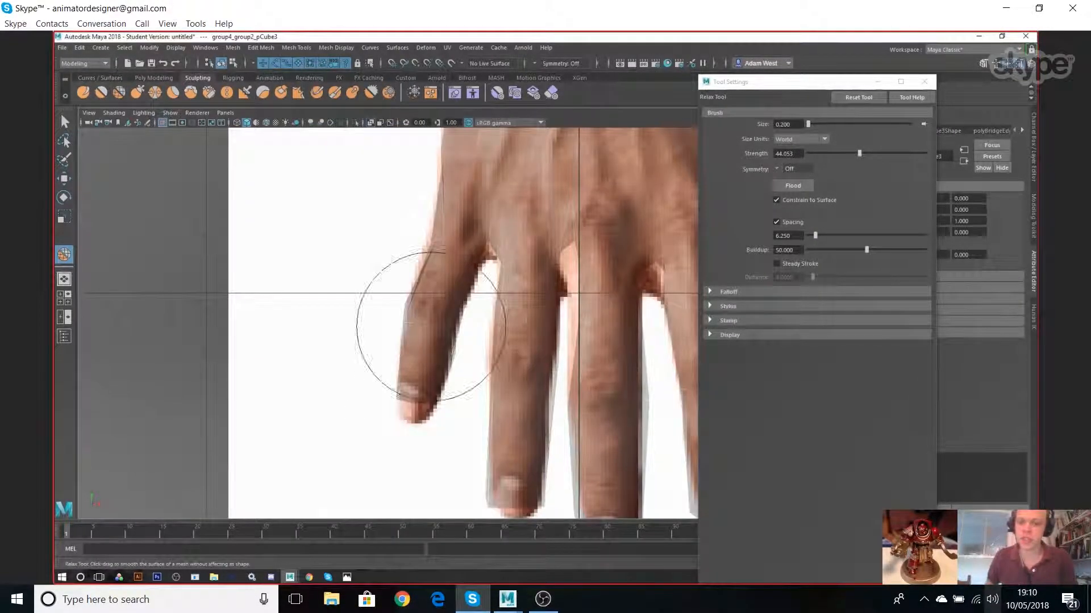
pyautogui.click(137, 92)
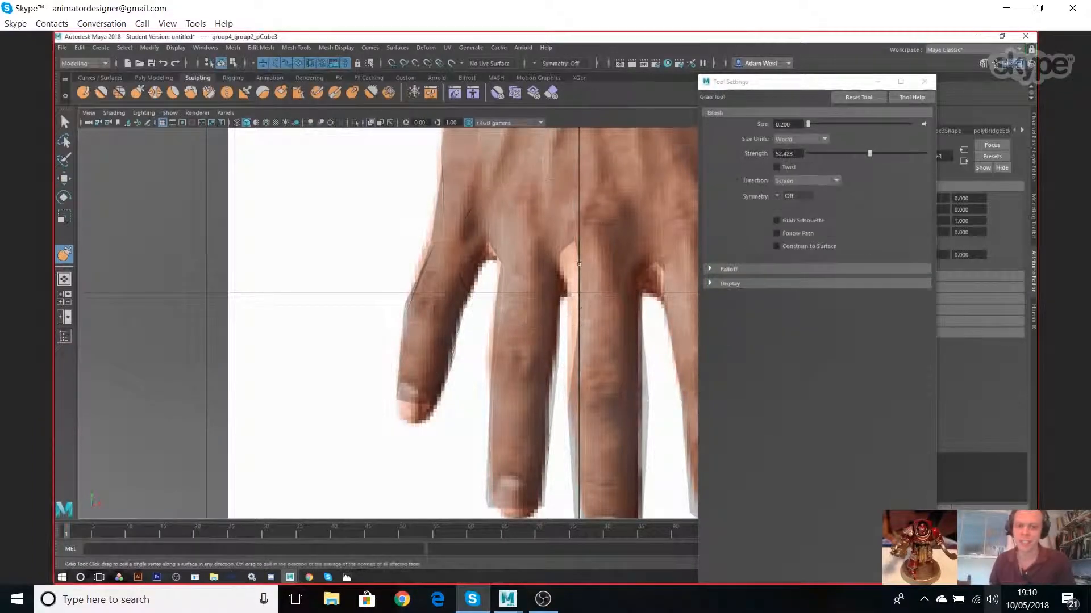
pyautogui.moveTo(579, 264); pyautogui.dragTo(569, 266)
pyautogui.moveTo(566, 322); pyautogui.dragTo(577, 325)
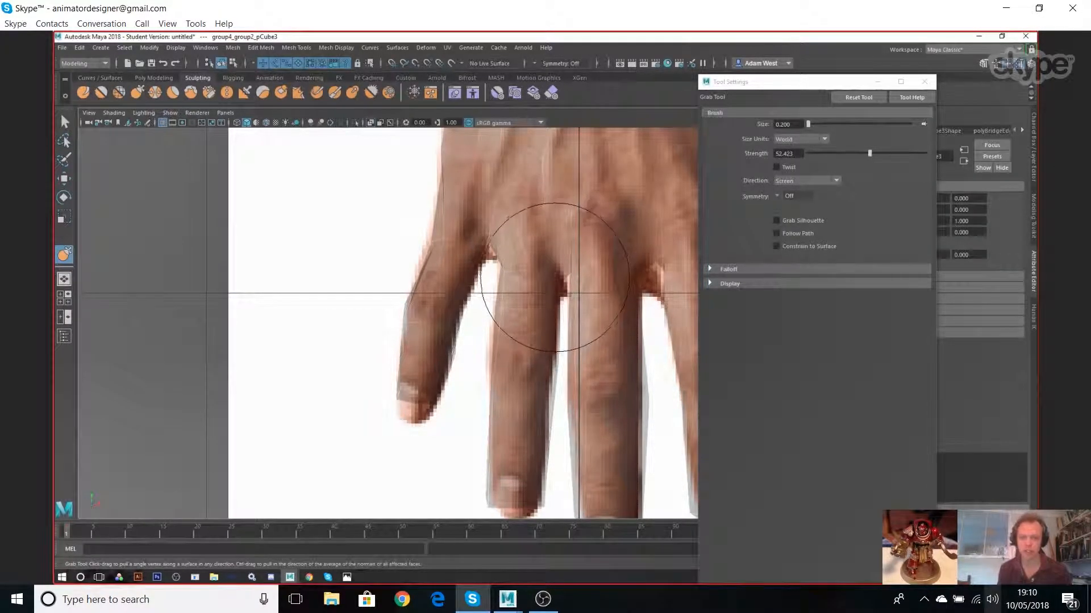
# Use the Grab tool in the front view to fit the little finger and its webbing with the ring finger to the reference.
pyautogui.moveTo(568, 278)
pyautogui.mouseDown()
pyautogui.moveTo(558, 256)
pyautogui.moveTo(493, 252)
pyautogui.moveTo(479, 240)
pyautogui.mouseUp()
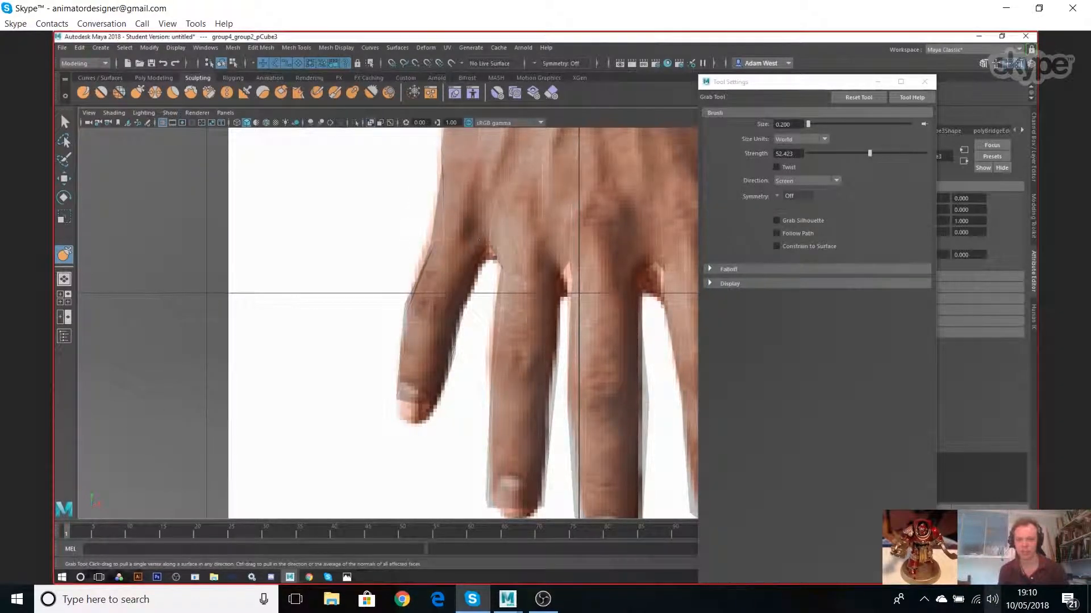
pyautogui.moveTo(433, 285); pyautogui.dragTo(413, 310)
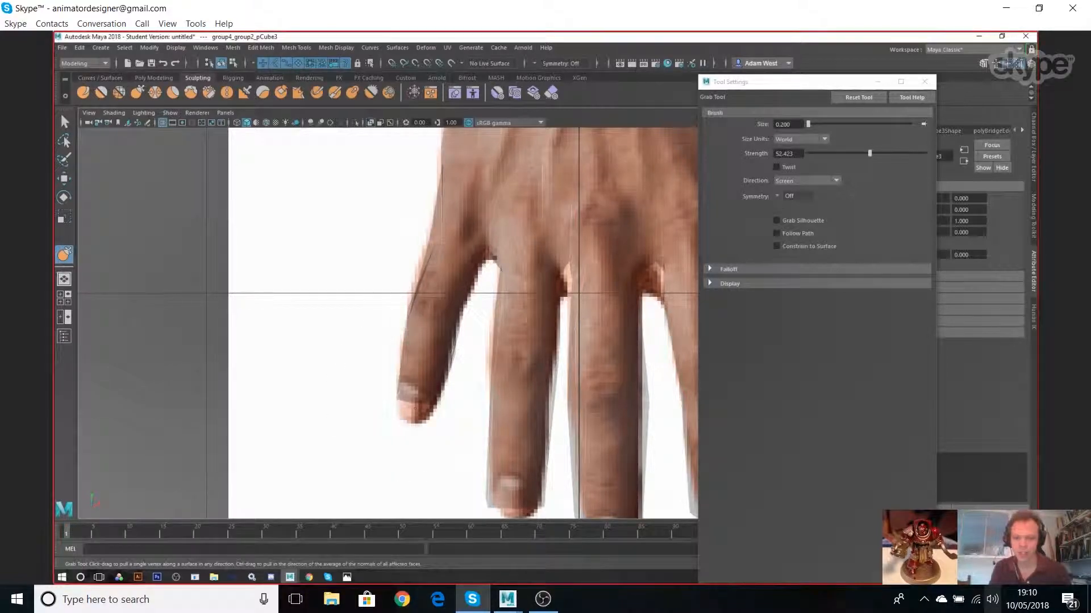
pyautogui.moveTo(404, 399); pyautogui.dragTo(405, 418)
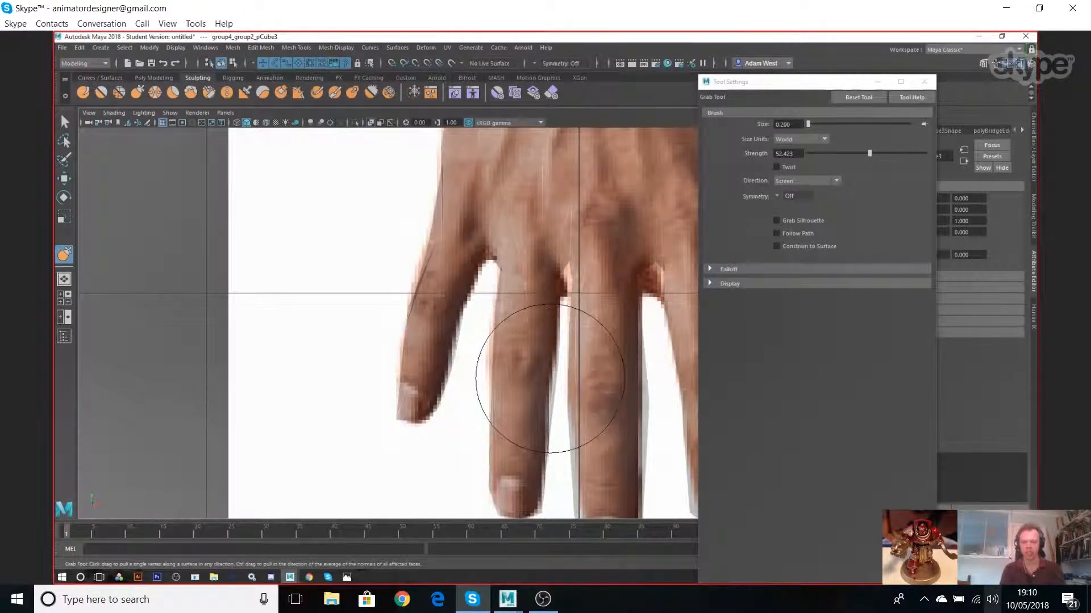
pyautogui.moveTo(501, 270); pyautogui.dragTo(495, 266)
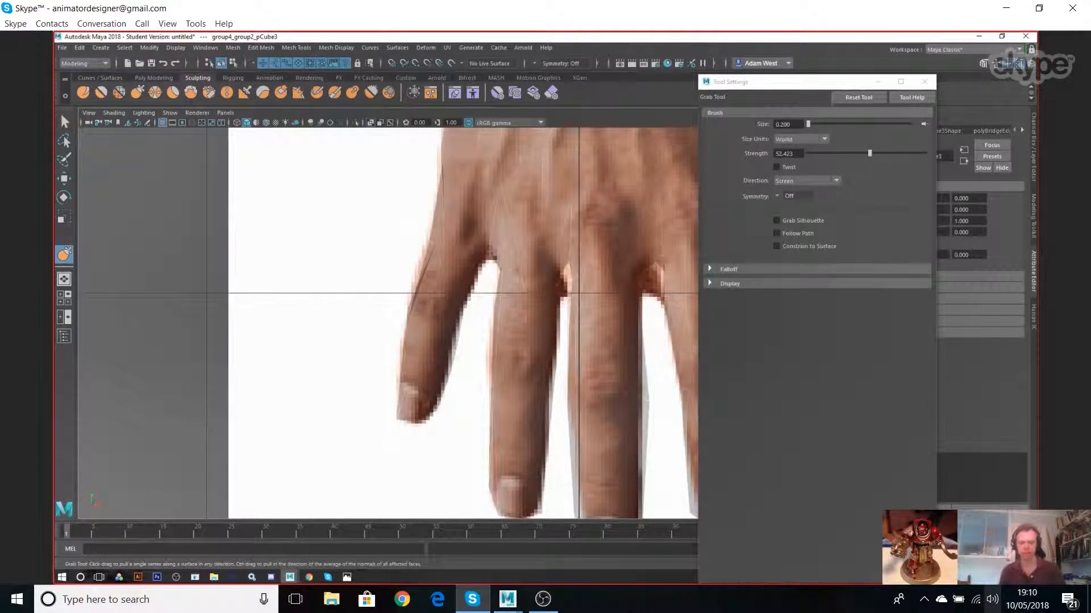
# Set the Grab brush size to 0.150 and fit the webbing between the middle and index fingers to the front reference.
pyautogui.press('b')
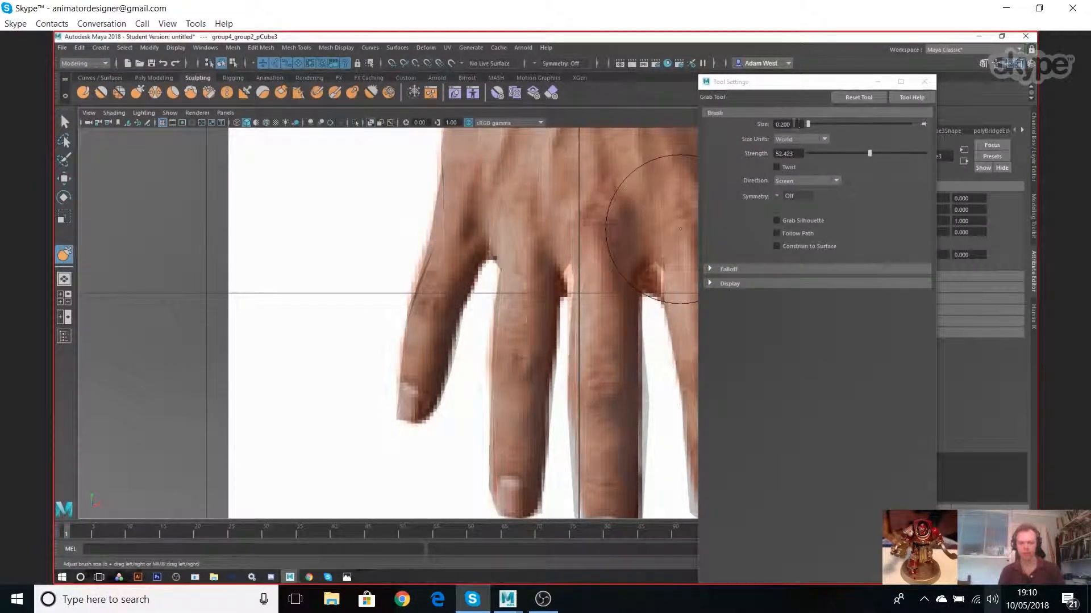
pyautogui.click(783, 124)
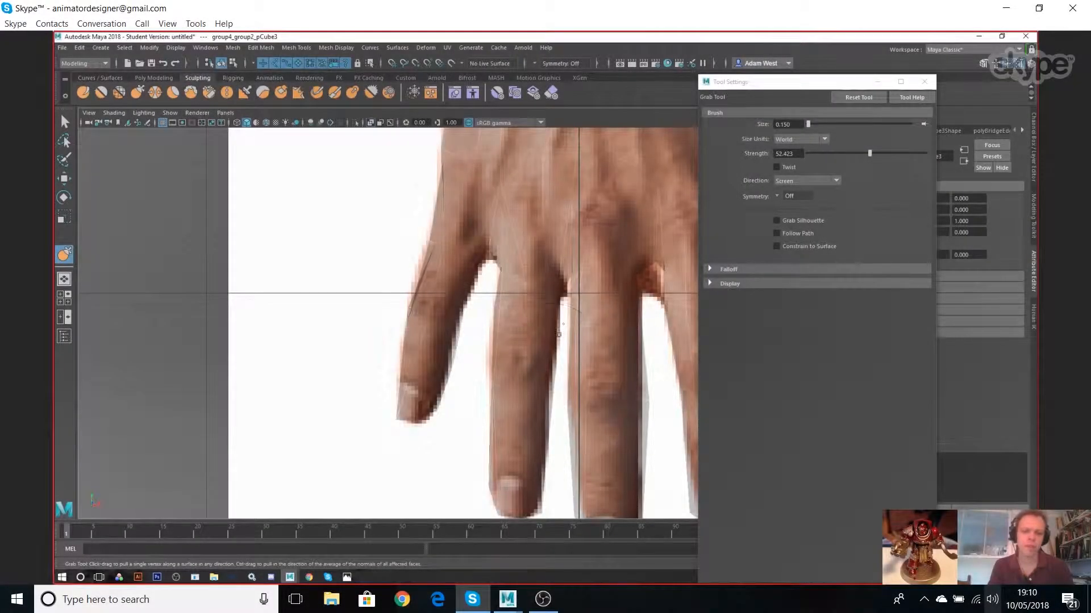
pyautogui.moveTo(641, 254)
pyautogui.mouseDown()
pyautogui.moveTo(655, 288)
pyautogui.moveTo(665, 282)
pyautogui.mouseUp()
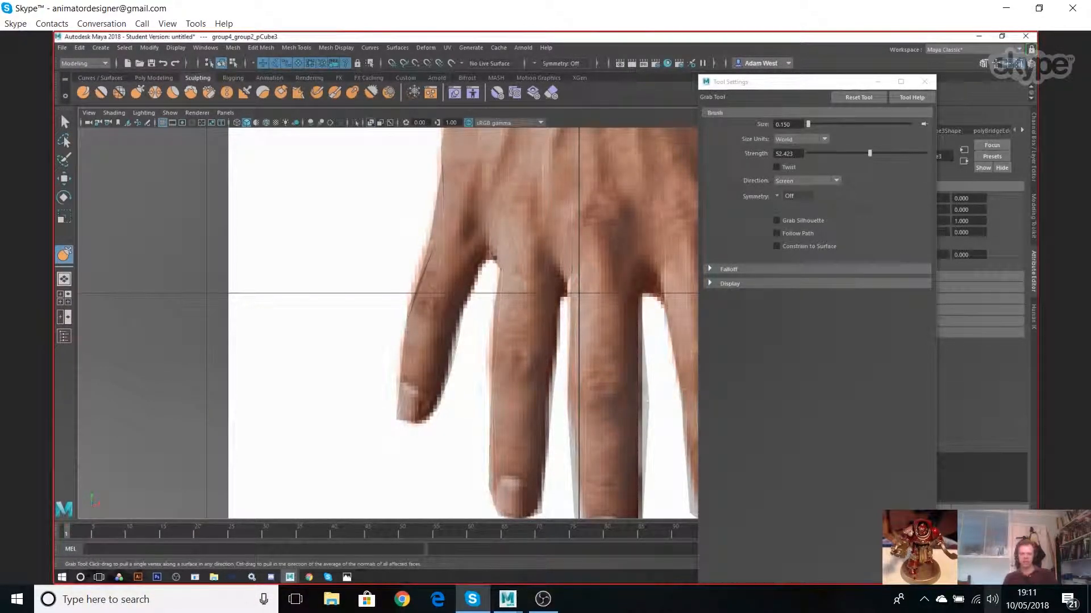
# In the side view, pull the mesh at the base of the fingers slightly upward with the Grab tool.
pyautogui.press('space')
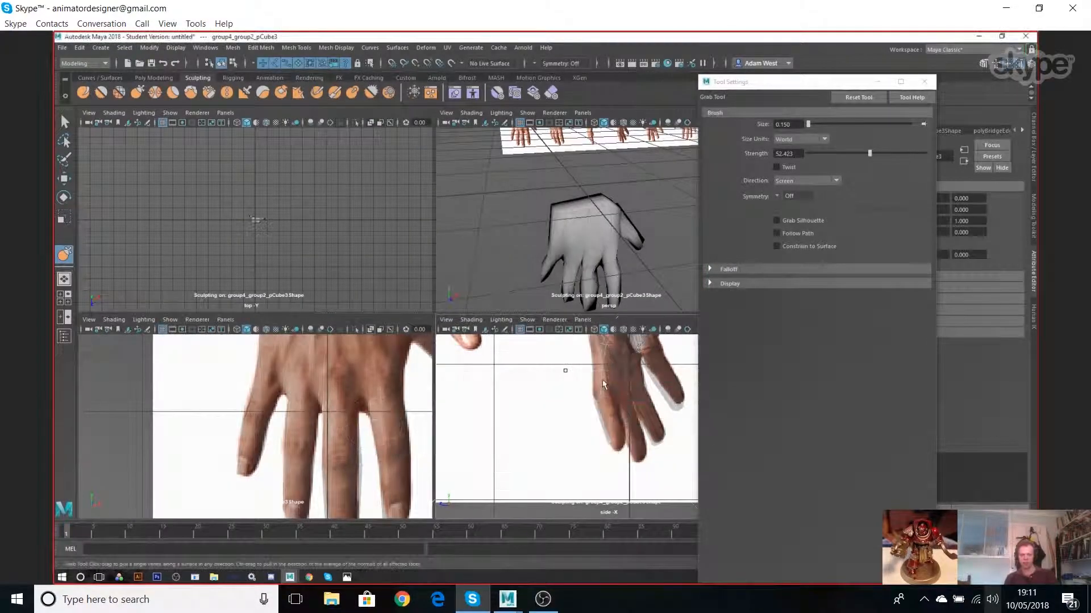
pyautogui.press('space')
pyautogui.scroll(4, 591, 335)
pyautogui.scroll(-6, 548, 281)
pyautogui.scroll(8, 486, 260)
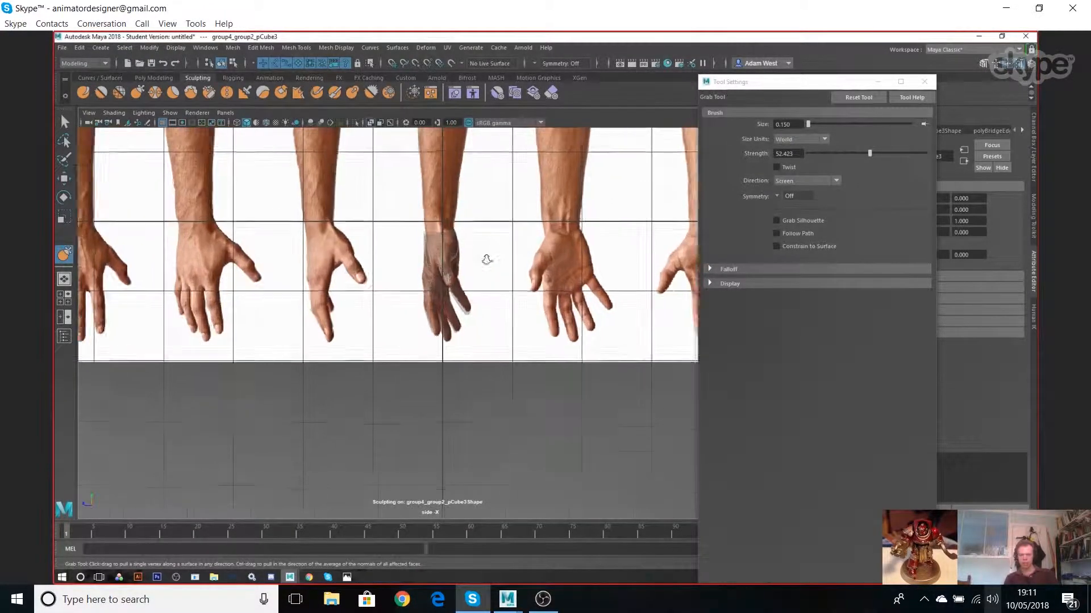
pyautogui.moveTo(452, 268); pyautogui.dragTo(452, 238)
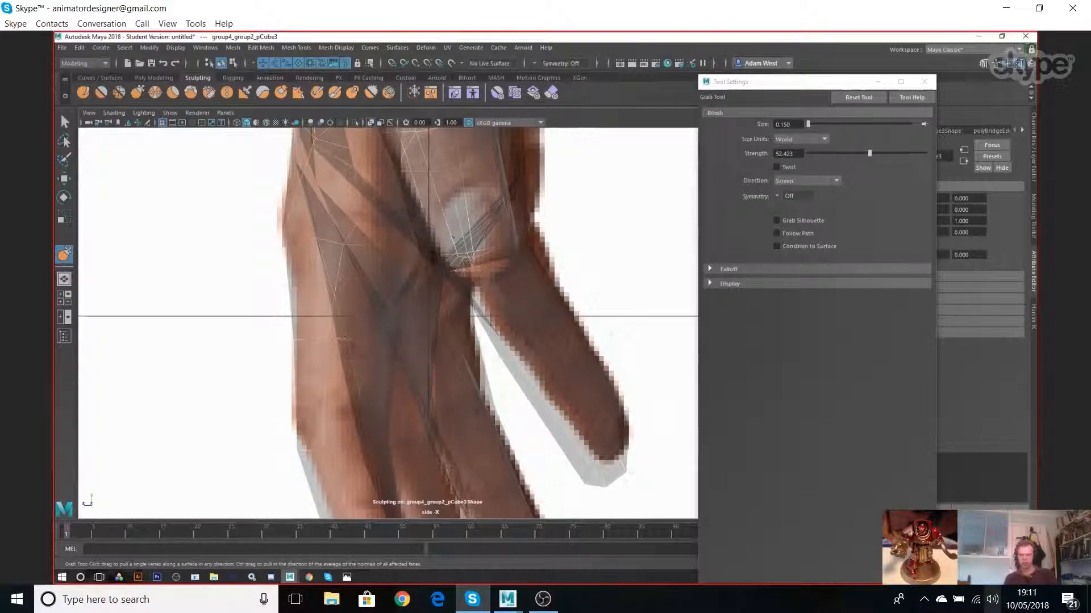
pyautogui.moveTo(373, 315)
pyautogui.mouseDown()
pyautogui.moveTo(393, 320)
pyautogui.moveTo(382, 293)
pyautogui.mouseUp()
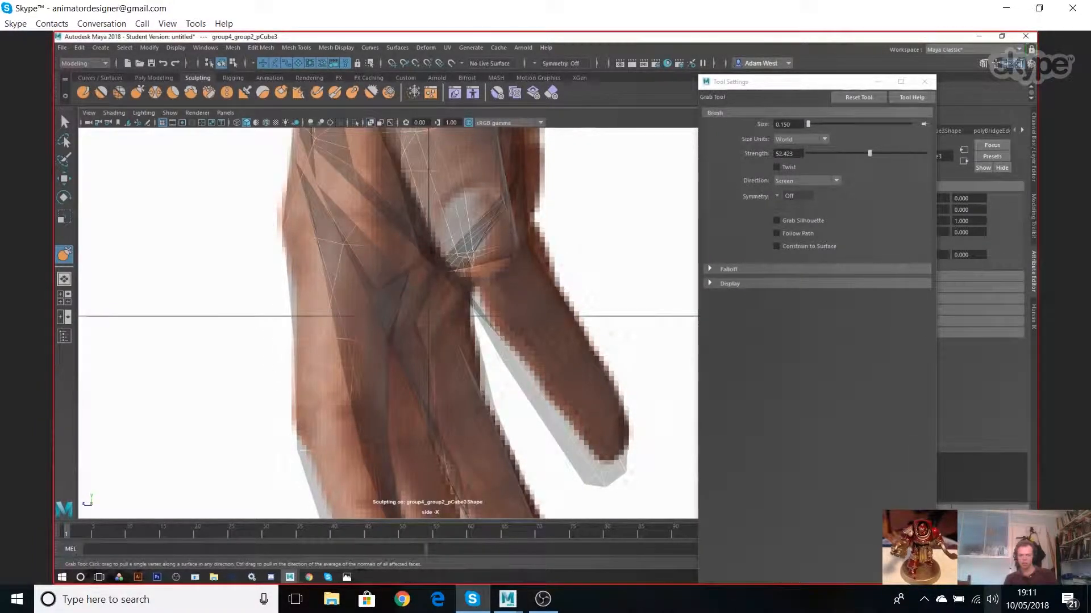
# Examine the hand model against the front and side references in the four-view layout, focusing on the finger bases and thumb.
pyautogui.press('shift')
pyautogui.press('space')
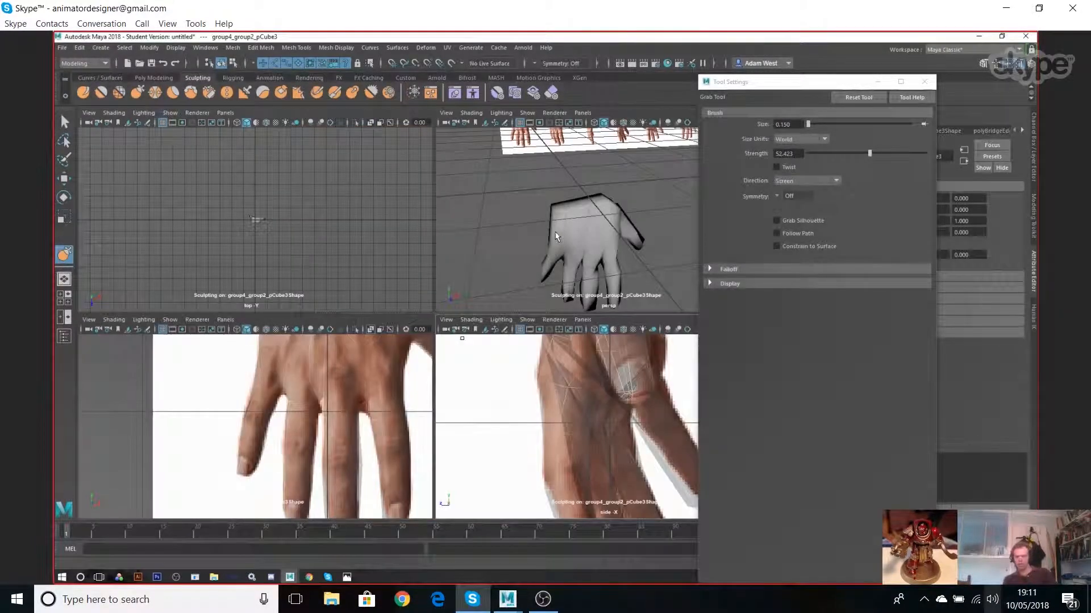
pyautogui.press('space')
pyautogui.press('space')
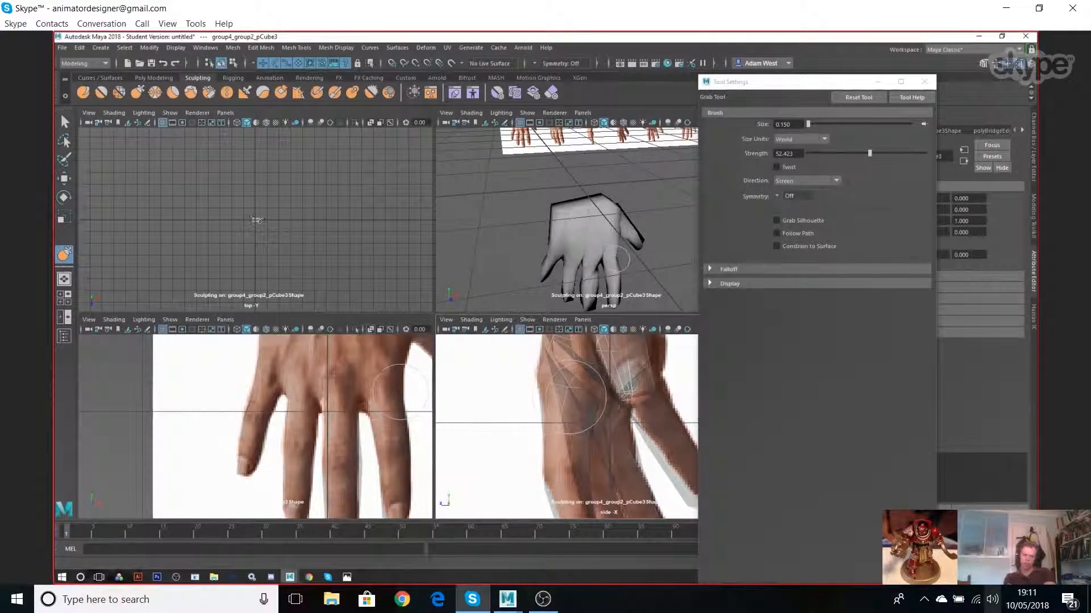
pyautogui.scroll(-5, 613, 372)
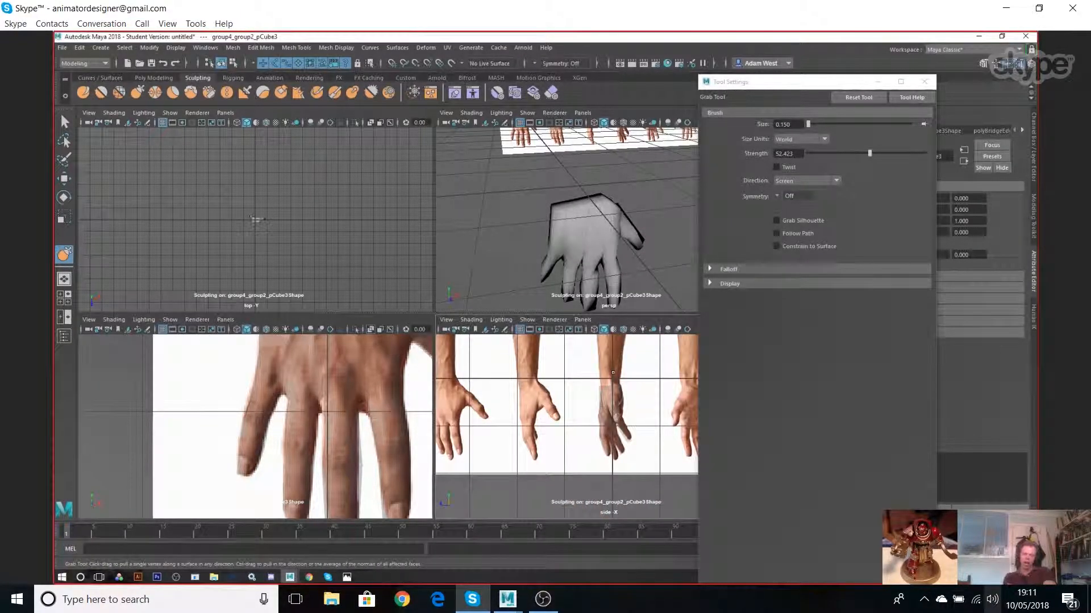
pyautogui.scroll(5, 576, 400)
pyautogui.scroll(-5, 591, 401)
pyautogui.scroll(3, 615, 402)
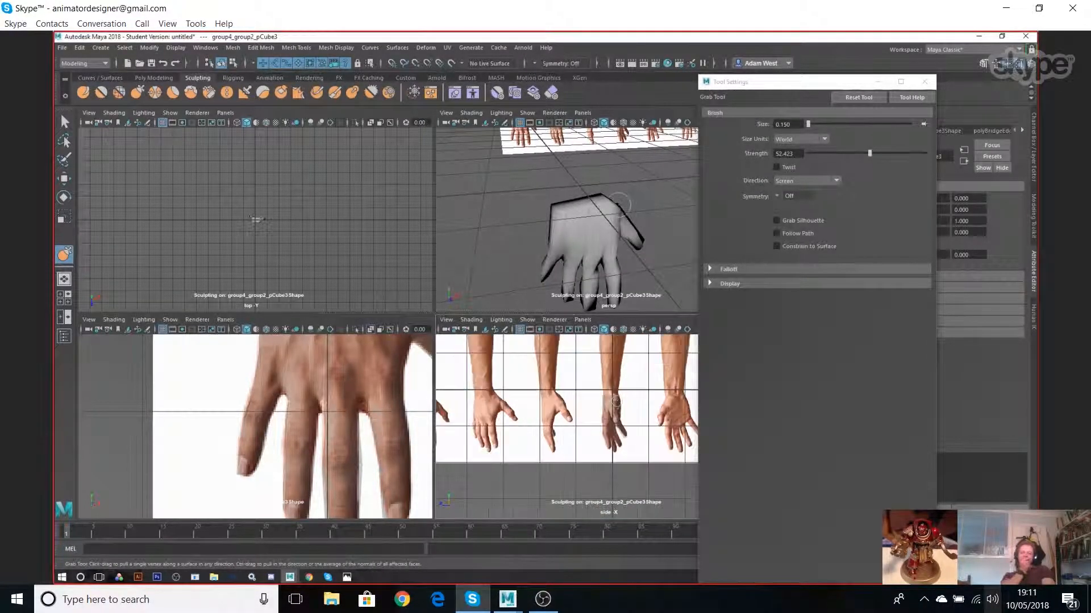
pyautogui.scroll(5, 619, 399)
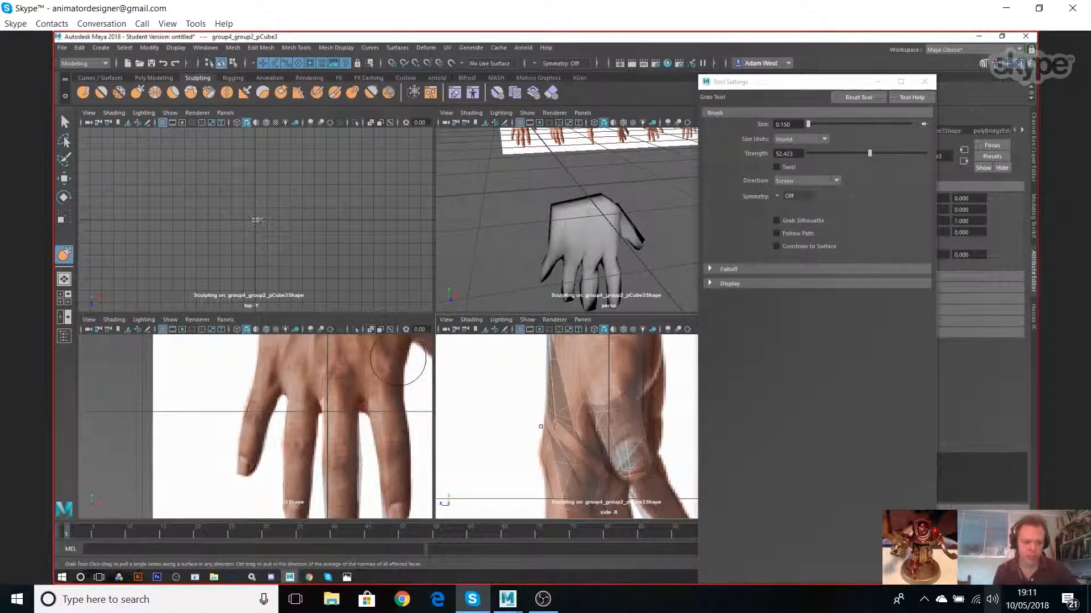
pyautogui.scroll(2, 361, 397)
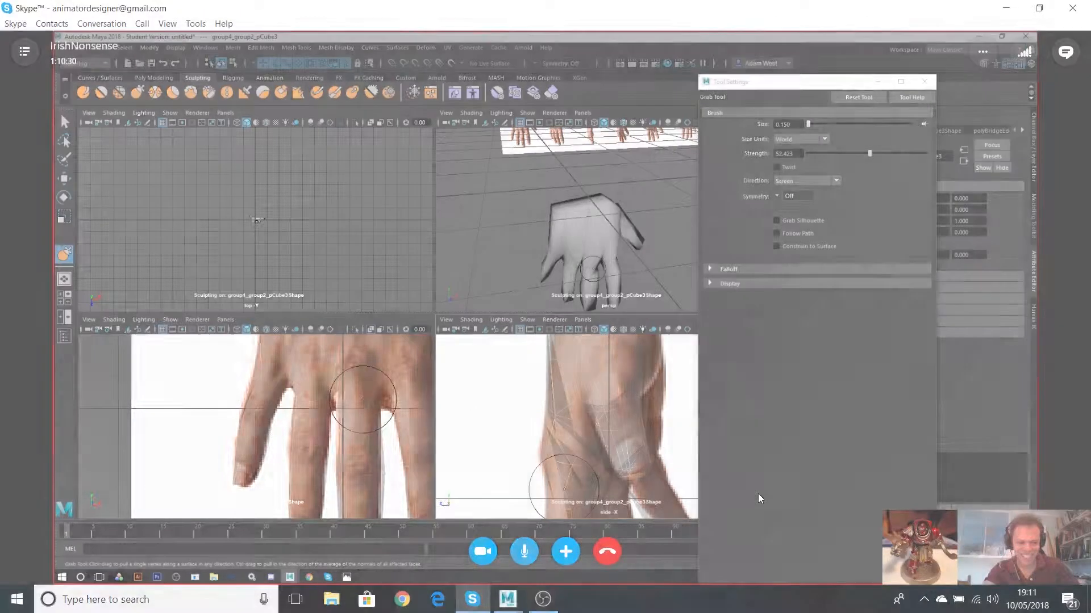
pyautogui.scroll(3, 361, 397)
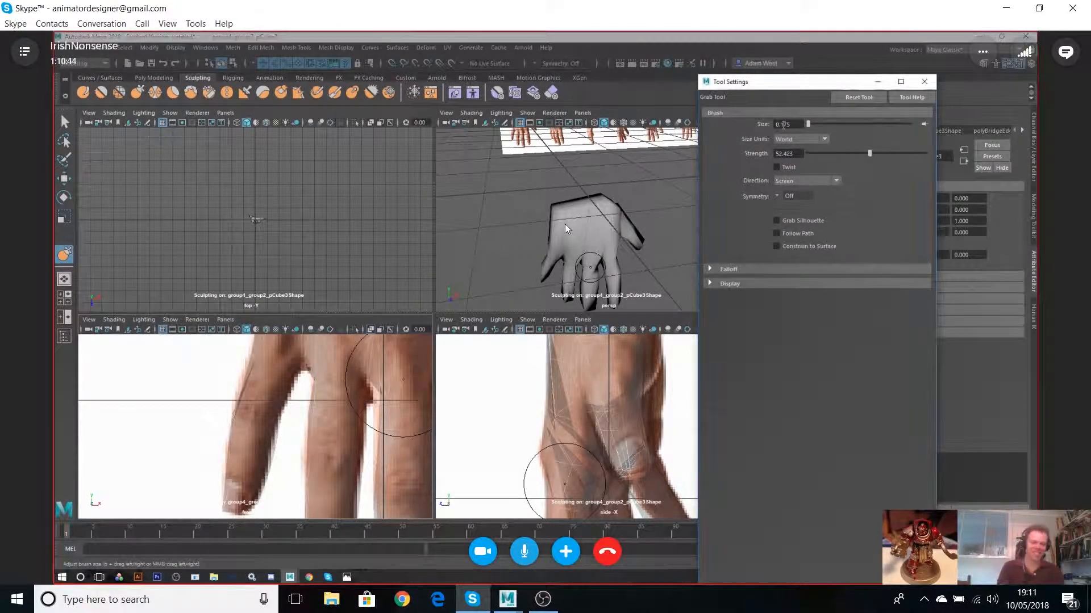